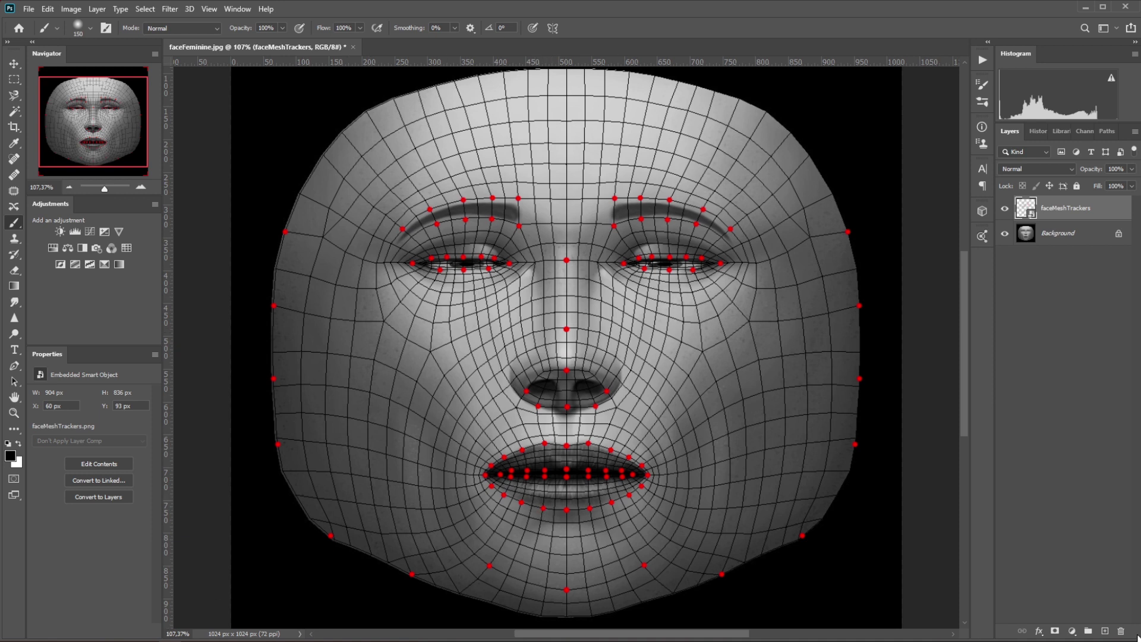
- Add a new layer named 'blush' and choose a 150 px soft round brush at 0% hardness
click(1105, 632)
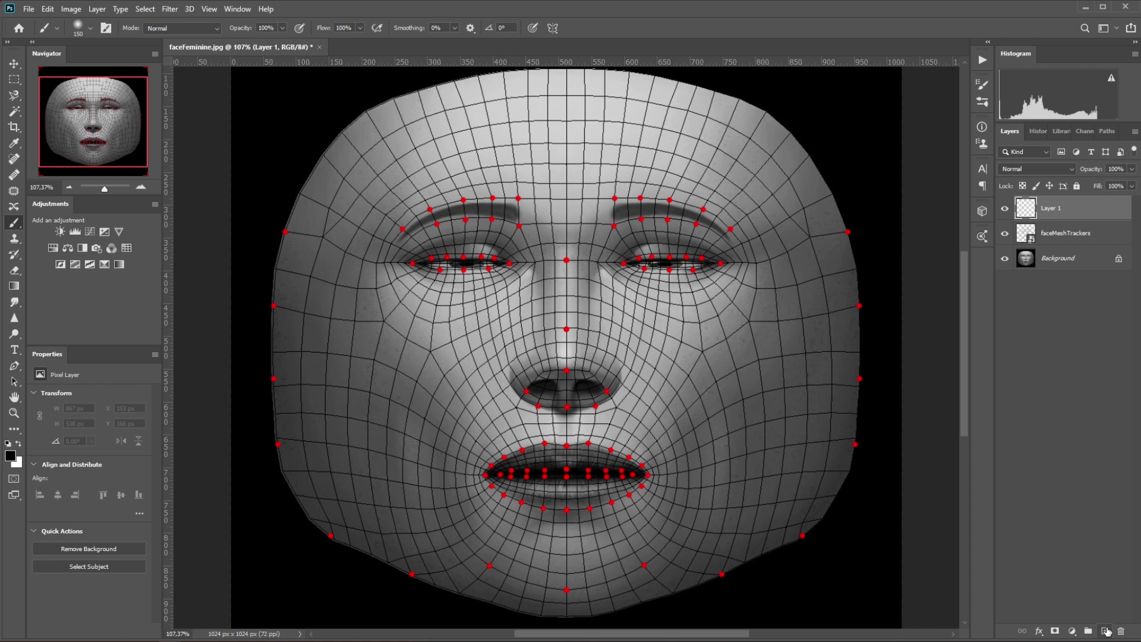
double_click(1049, 211)
text(blush)
key(Return)
click(89, 30)
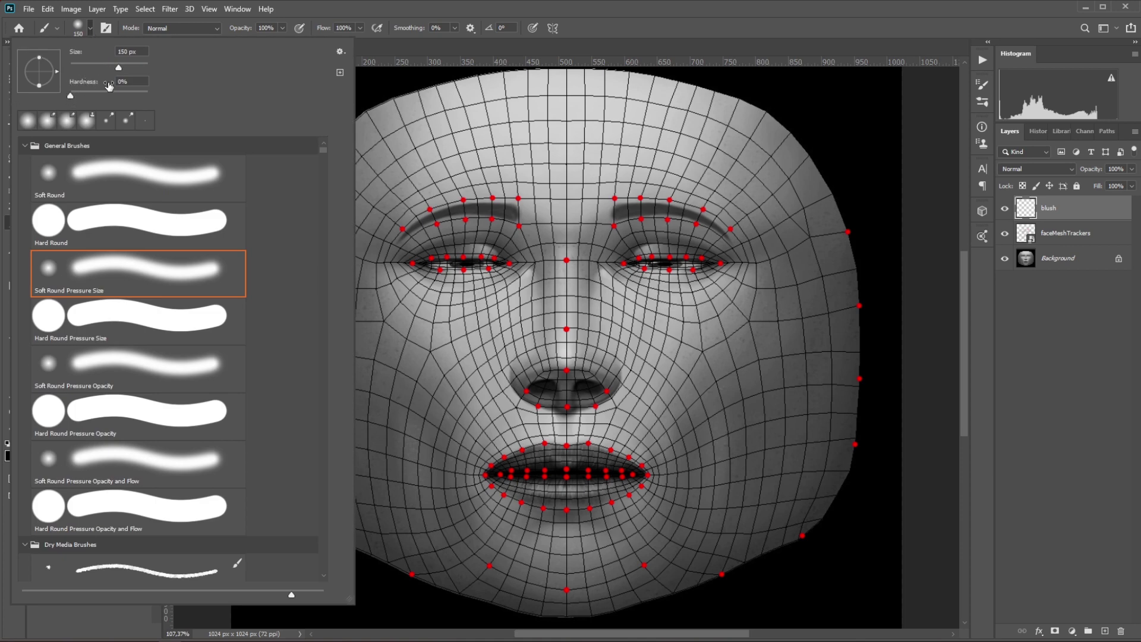
key(Return)
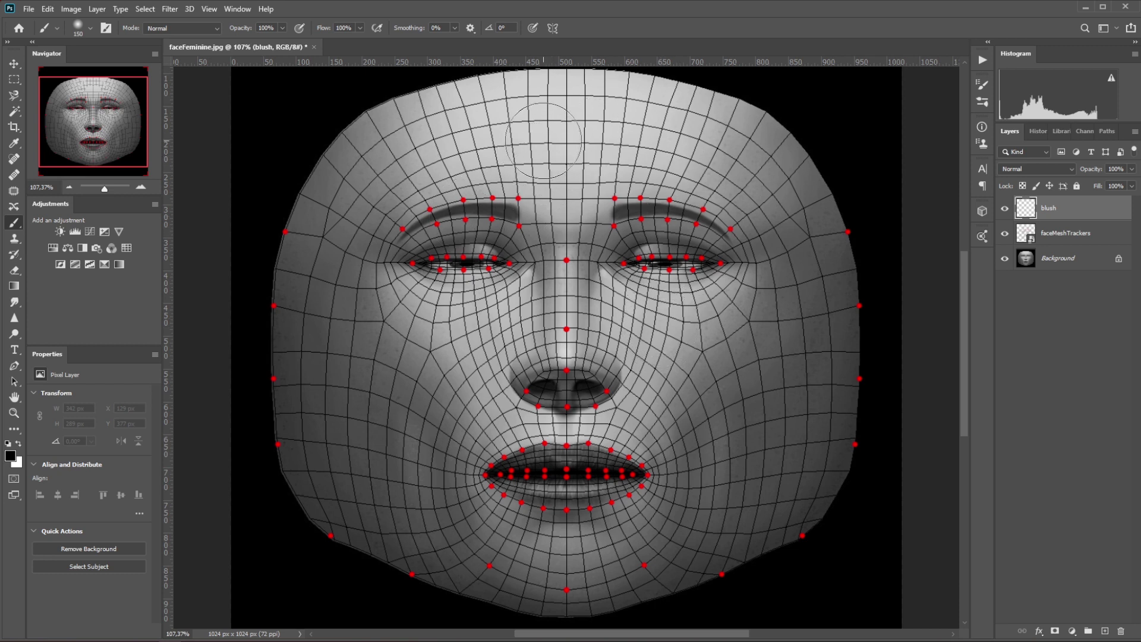
key(bracketleft)
key(bracketleft)
key(bracketleft)
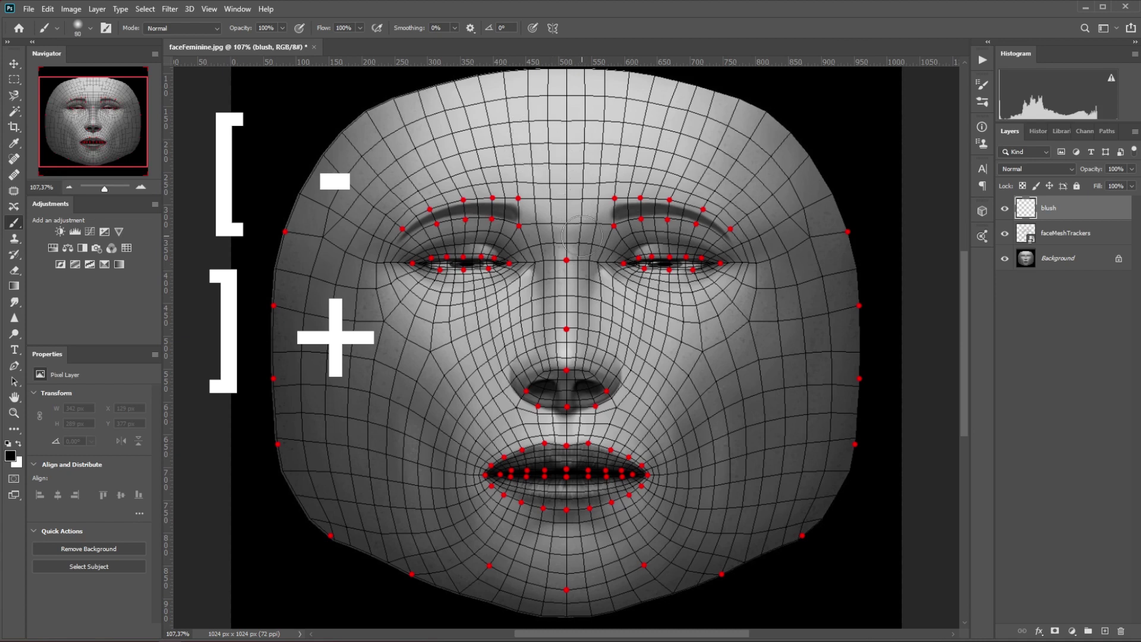
click(687, 352)
mouse_move(689, 353)
mouse_down()
mouse_move(755, 262)
mouse_move(746, 311)
mouse_move(718, 353)
mouse_move(688, 344)
mouse_move(695, 365)
mouse_up()
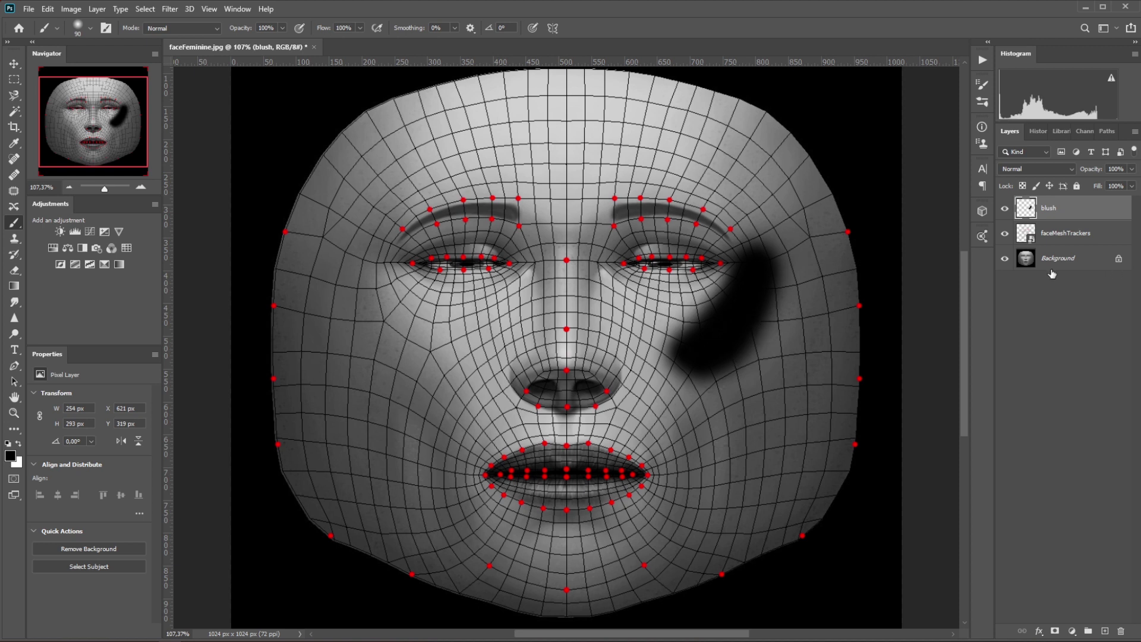
click(19, 274)
mouse_move(755, 273)
mouse_down()
mouse_move(677, 388)
mouse_move(713, 344)
mouse_move(767, 253)
mouse_up()
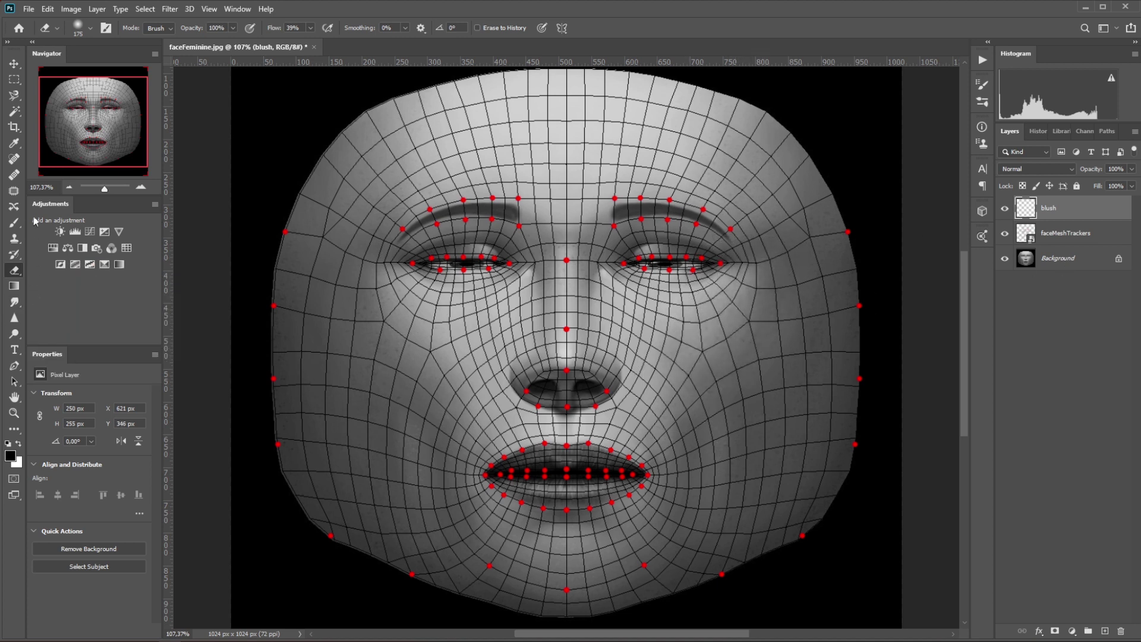
- Paint blush over the right cheek and temple at about 66% opacity with a 200 px brush
click(14, 223)
click(282, 28)
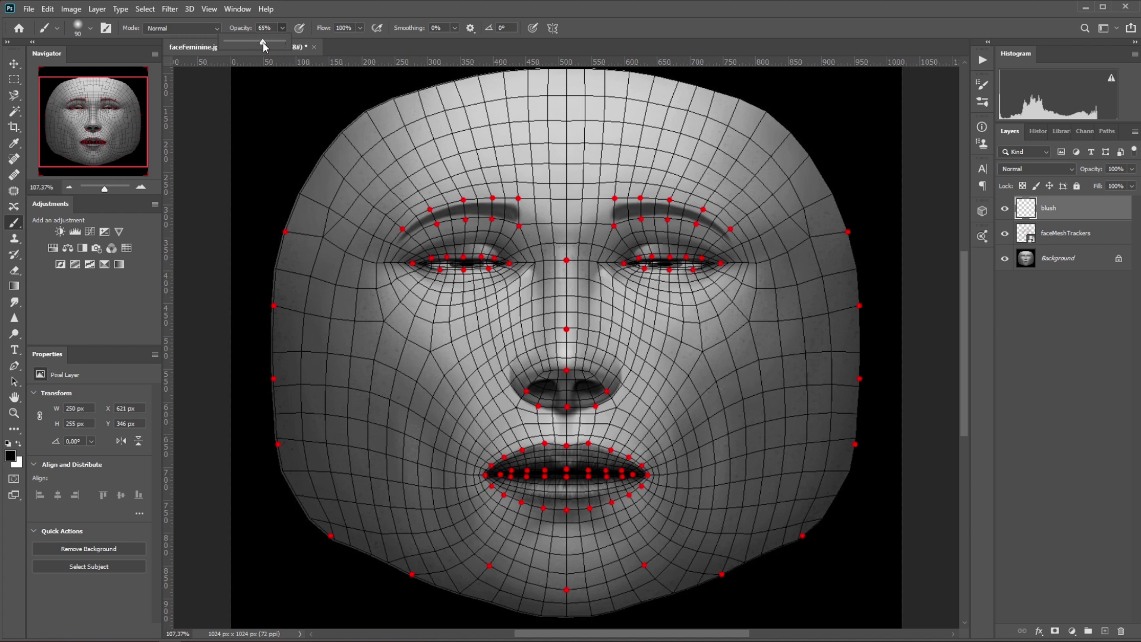
drag(263, 41, 262, 44)
key(bracketright)
key(bracketright)
key(bracketright)
mouse_move(702, 349)
mouse_down()
mouse_move(778, 246)
mouse_move(740, 328)
mouse_move(761, 331)
mouse_move(776, 267)
mouse_move(810, 242)
mouse_move(764, 331)
mouse_move(719, 380)
mouse_move(779, 300)
mouse_up()
key(ctrl+z)
key(bracketright)
key(bracketright)
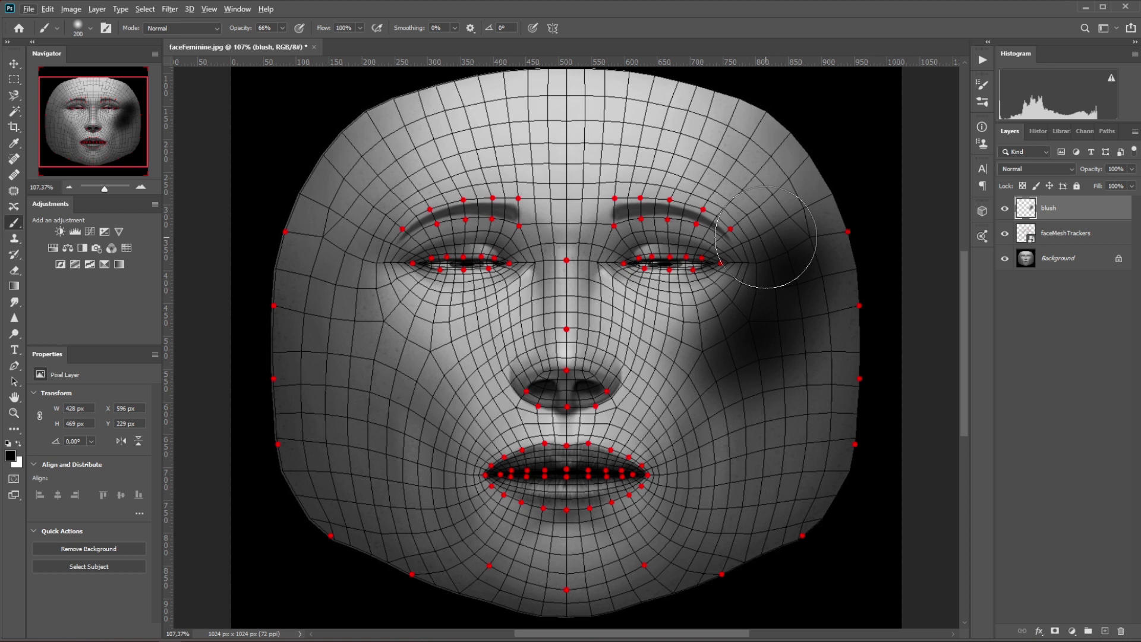
mouse_move(767, 237)
mouse_down()
mouse_move(832, 229)
mouse_move(823, 245)
mouse_move(783, 250)
mouse_move(812, 349)
mouse_up()
- Repaint a fainter blush across the nose bridge at 49% opacity with a 100 px brush
key(bracketleft)
key(bracketleft)
key(bracketleft)
key(bracketleft)
key(bracketleft)
key(bracketright)
key(bracketright)
mouse_move(571, 337)
mouse_down()
mouse_move(610, 346)
mouse_move(627, 339)
mouse_move(600, 333)
mouse_up()
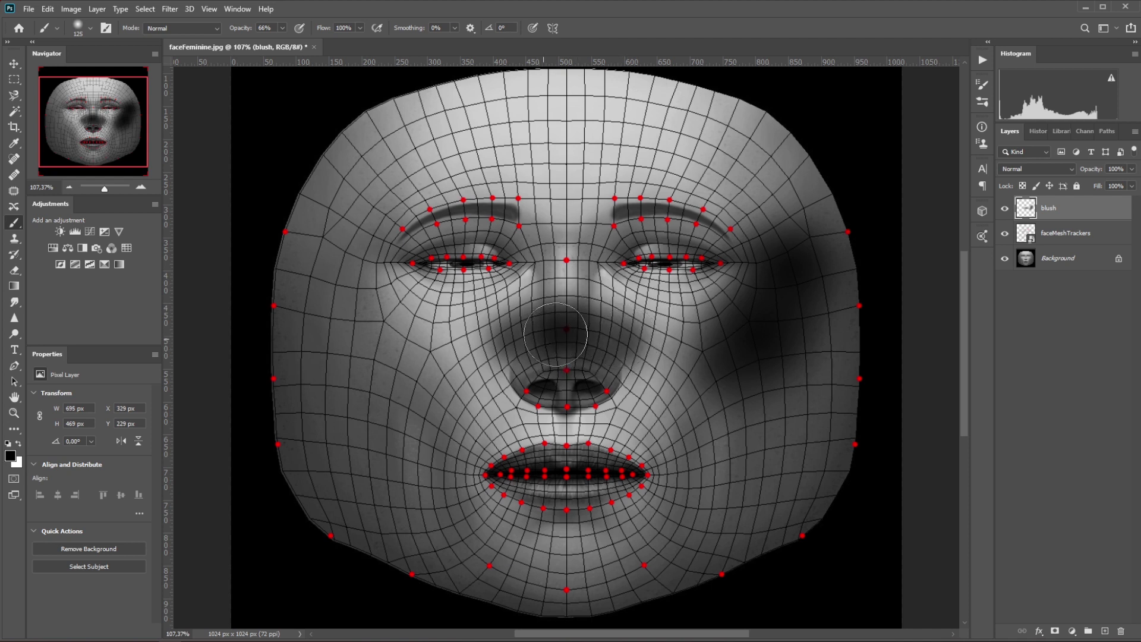
key(ctrl+z)
key(ctrl+z)
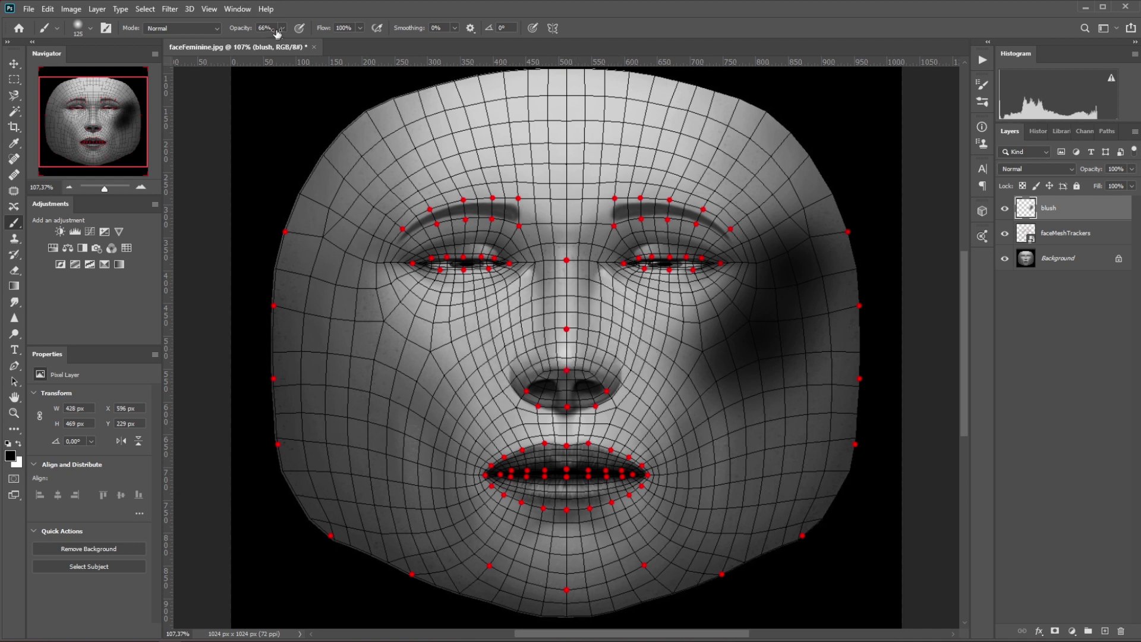
click(282, 28)
drag(283, 42, 272, 43)
mouse_move(476, 330)
mouse_down()
mouse_move(558, 322)
mouse_move(595, 334)
mouse_up()
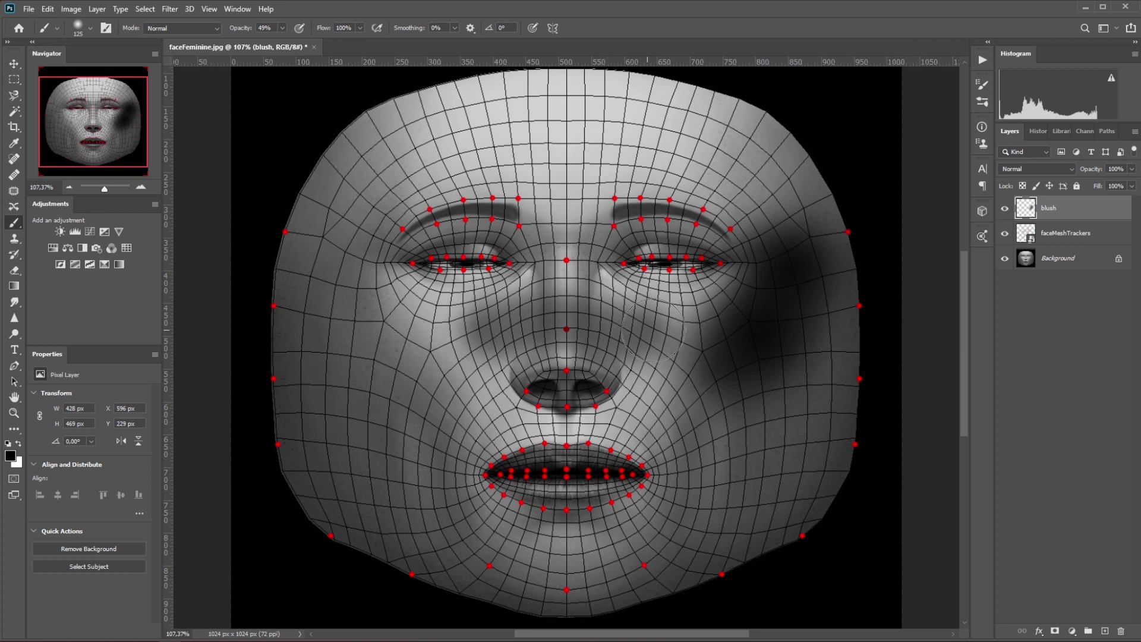
- Dab the nose, then paint a small heart on the left cheek at 83% opacity and size 50
click(565, 335)
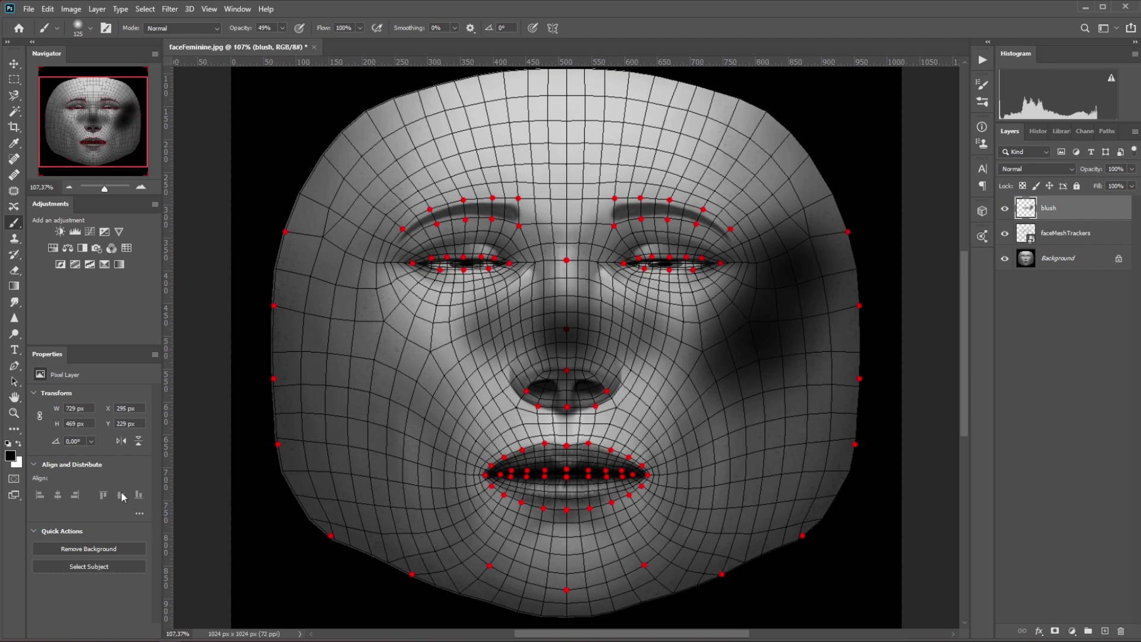
scroll(331, 394, up, 3)
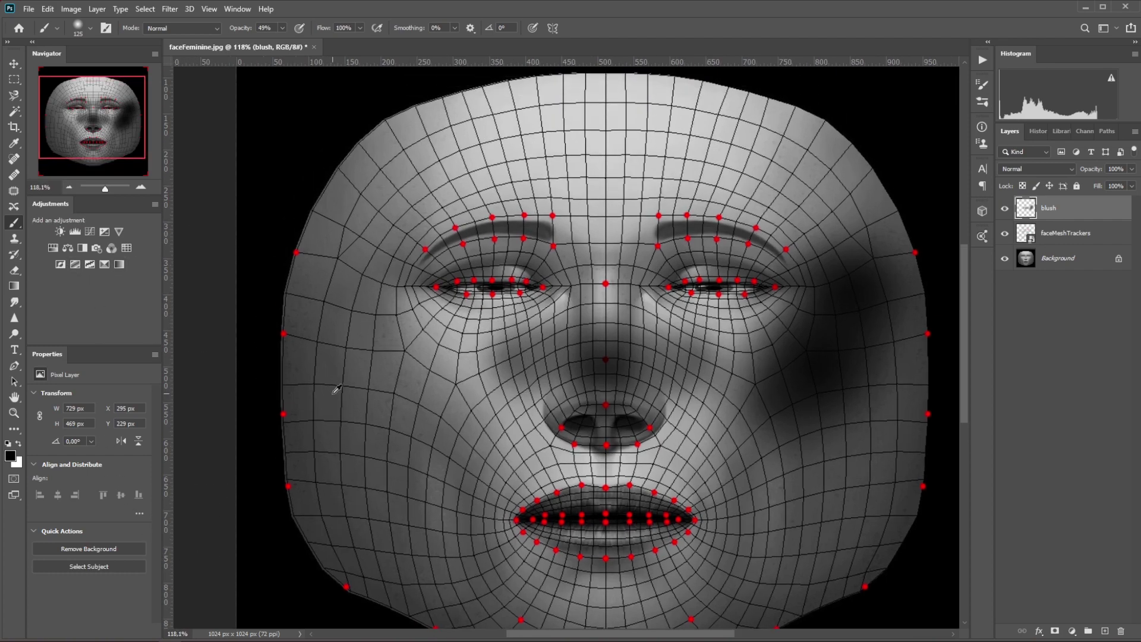
scroll(417, 434, up, 3)
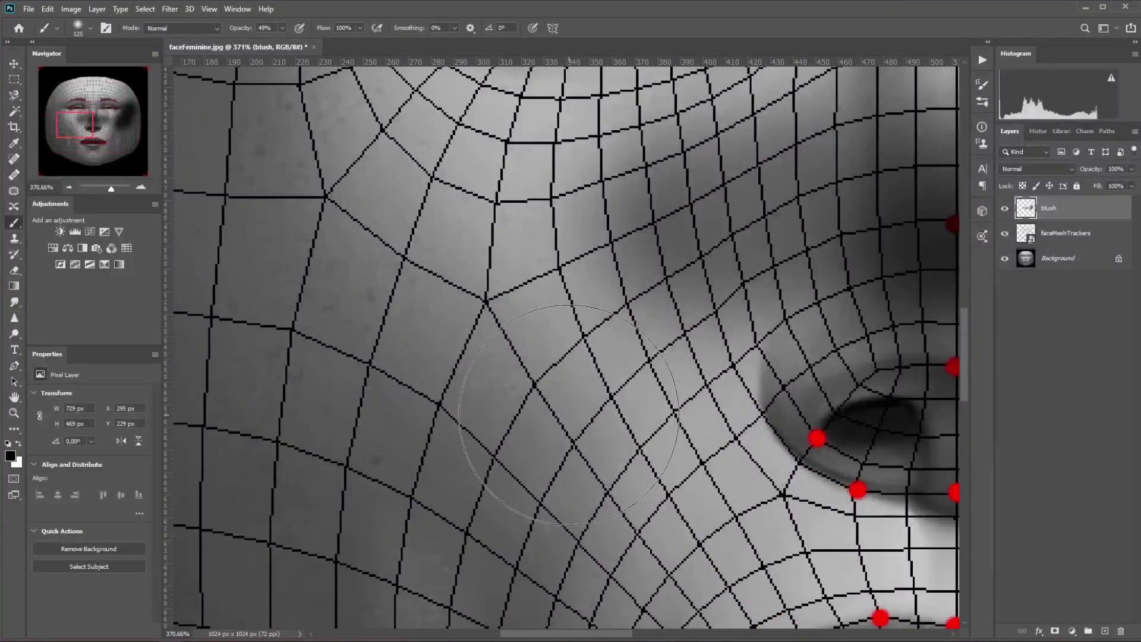
scroll(303, 296, down, 5)
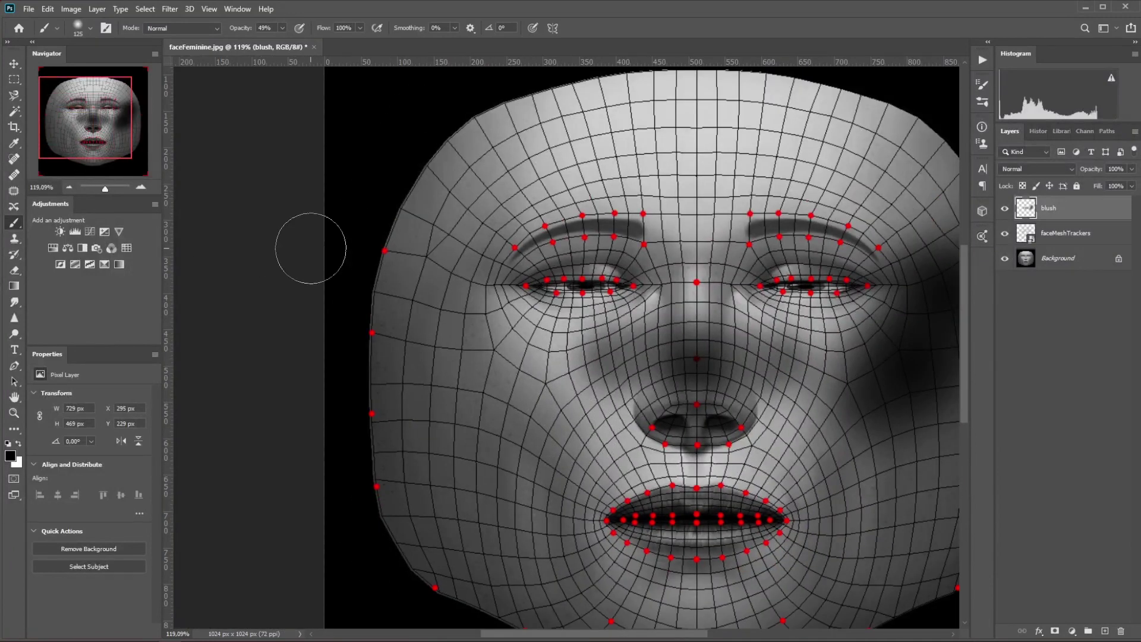
drag(280, 29, 301, 43)
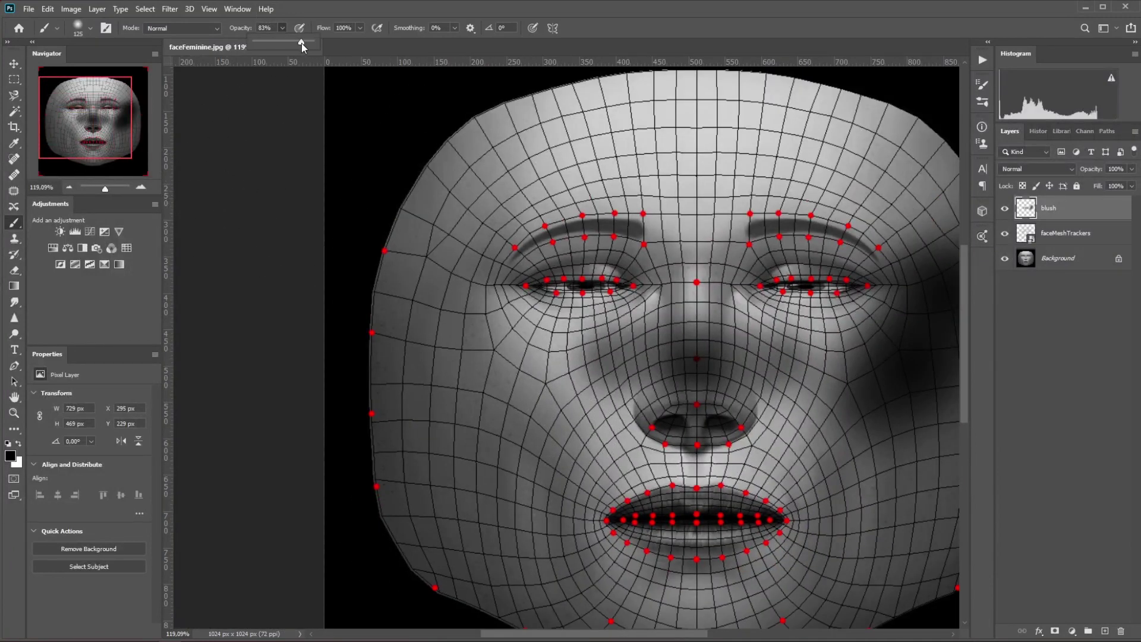
key(bracketleft)
key(bracketleft)
key(bracketleft)
key(bracketleft)
key(bracketright)
mouse_move(534, 362)
mouse_down()
mouse_move(552, 397)
mouse_move(545, 375)
mouse_move(573, 361)
mouse_move(556, 400)
mouse_move(582, 365)
mouse_move(523, 357)
mouse_move(915, 284)
mouse_move(477, 334)
mouse_move(553, 372)
mouse_up()
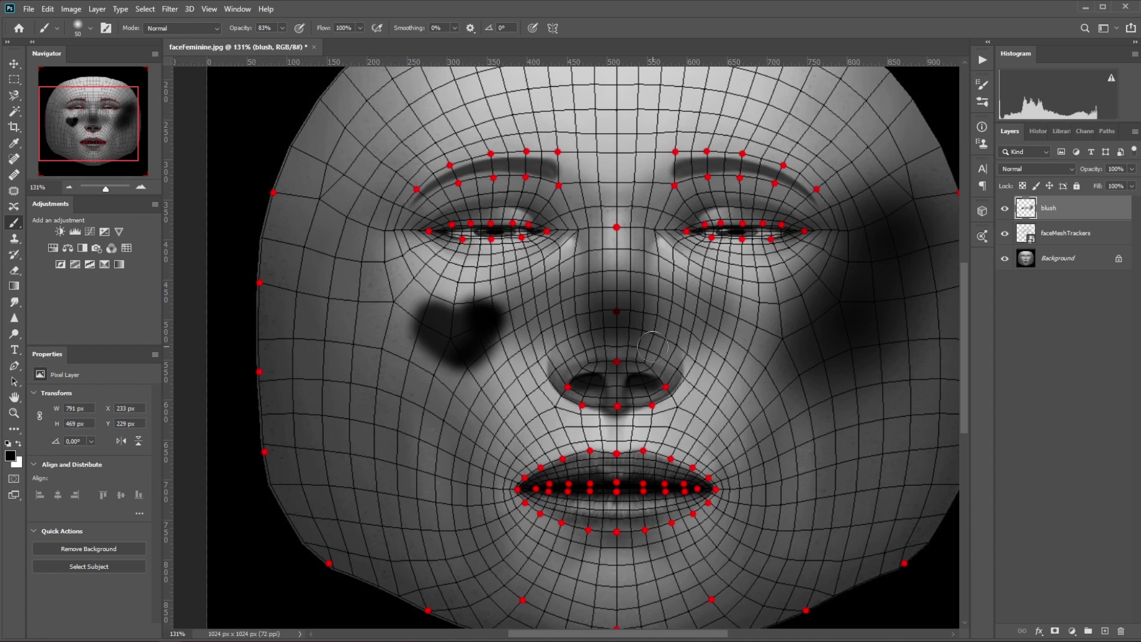
- Hide the face photo and mesh overlay layers and zoom out to see the whole canvas
click(1006, 258)
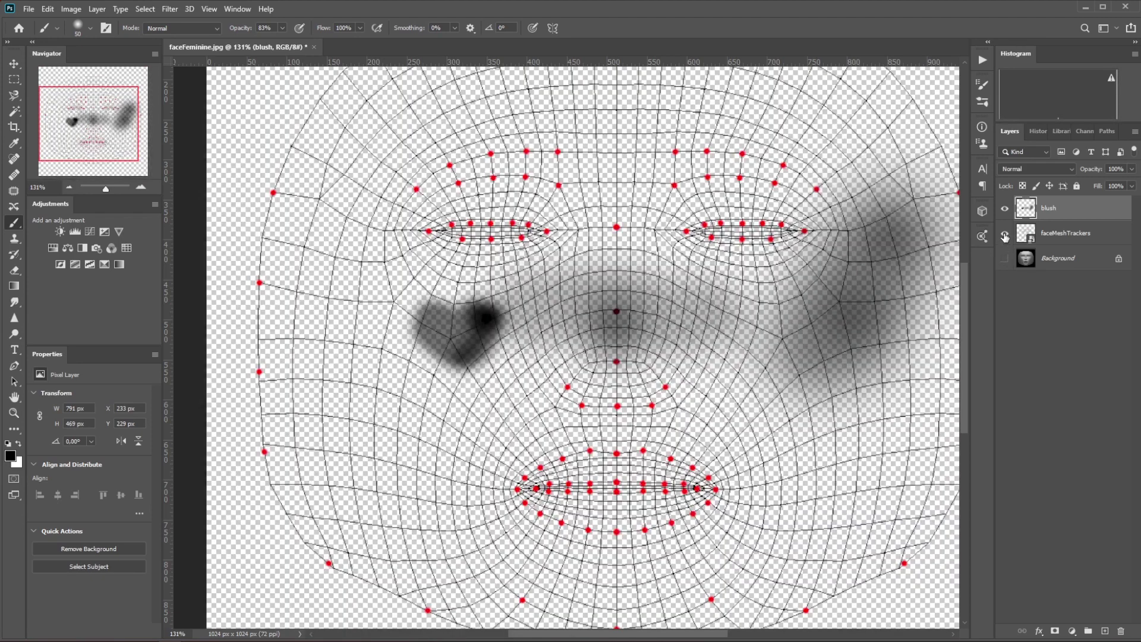
click(1005, 234)
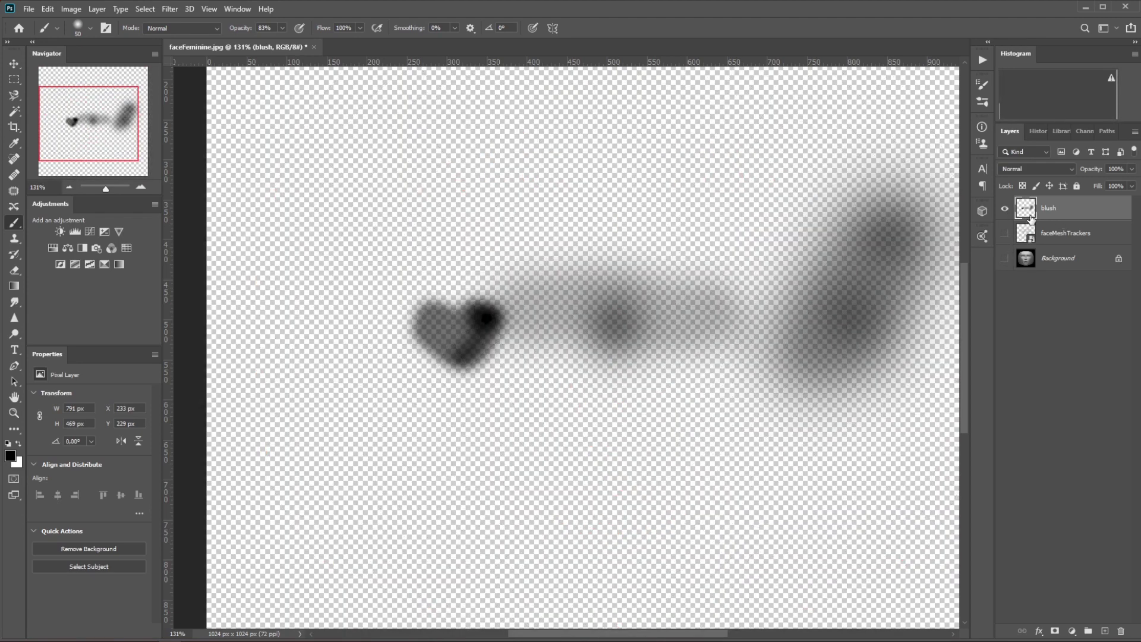
click(1004, 233)
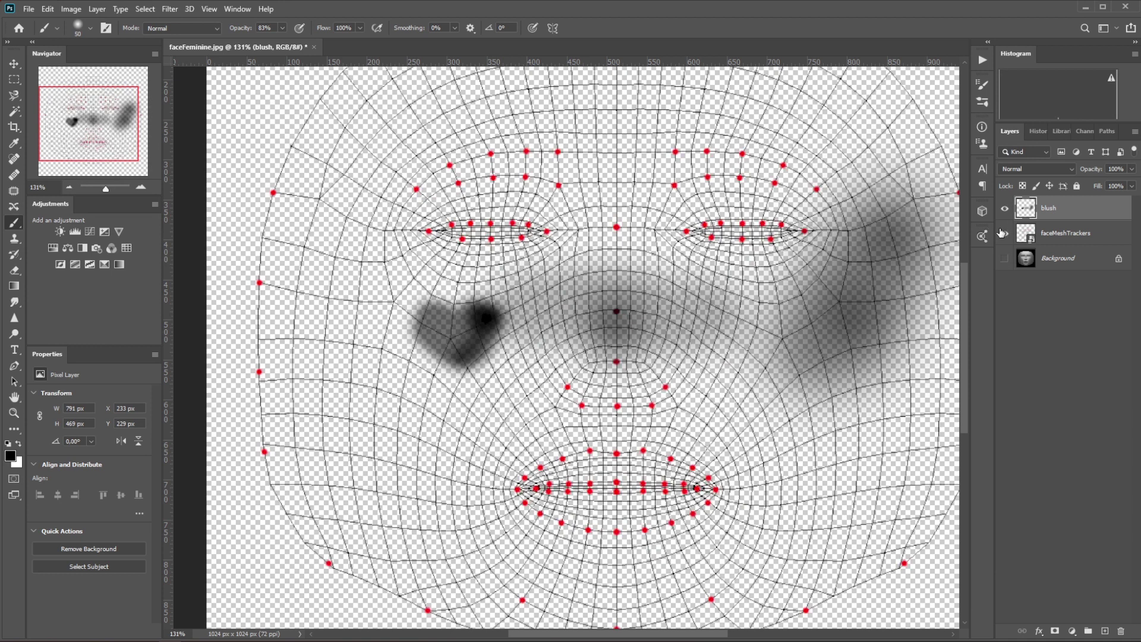
click(1004, 233)
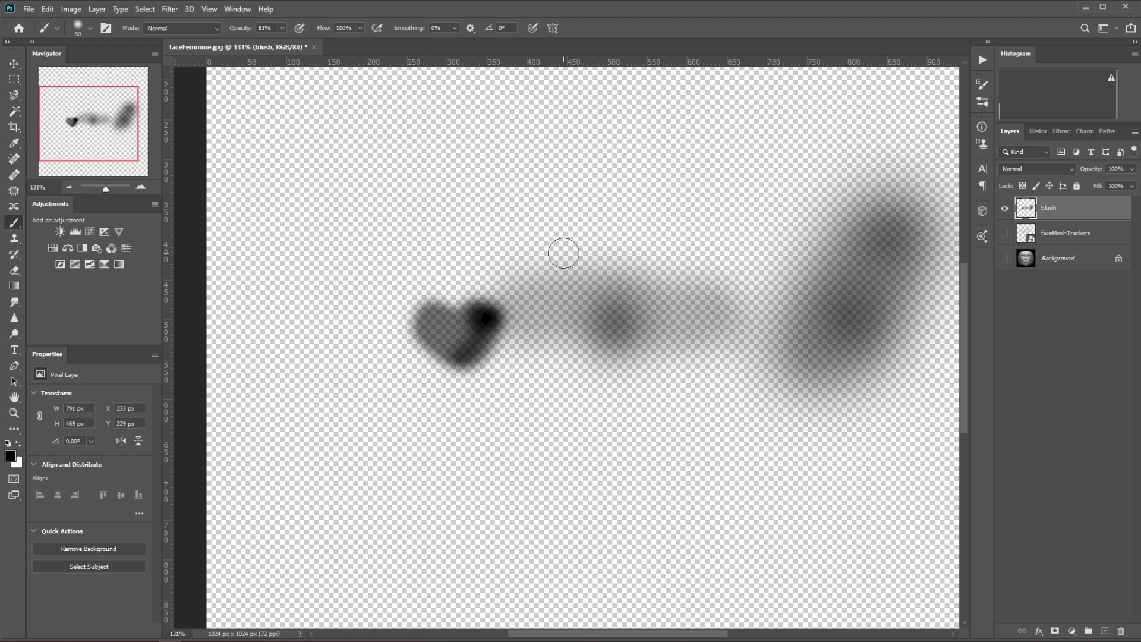
key(ctrl+0)
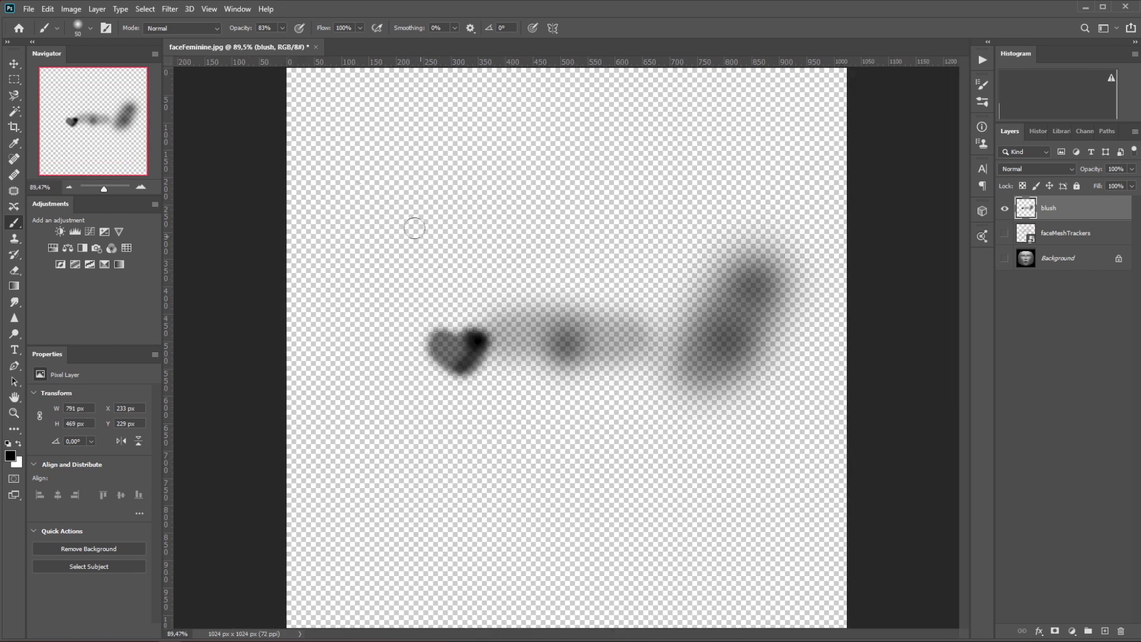
key(ctrl+minus)
- Export the image via Export As with the format changed from JPG to PNG
click(28, 9)
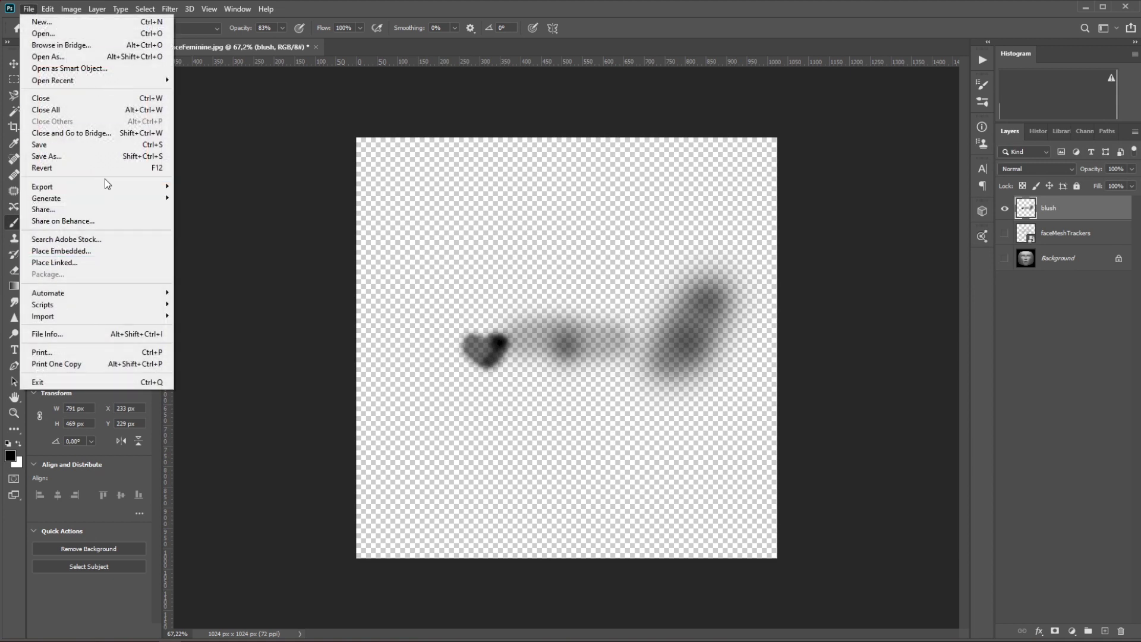
mouse_move(105, 186)
click(203, 200)
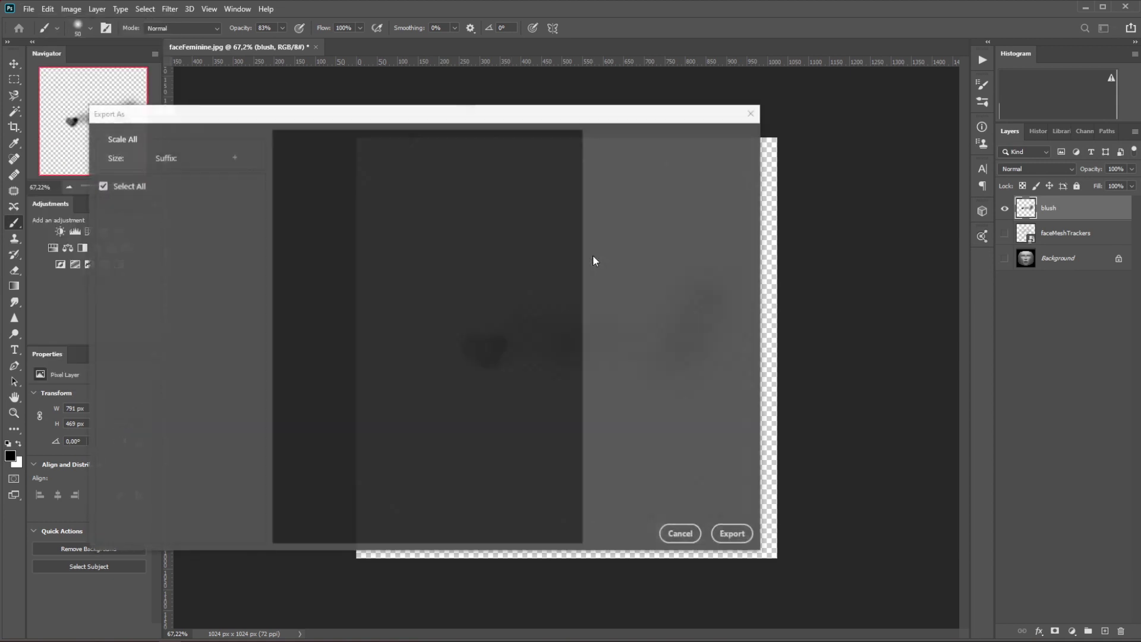
click(683, 160)
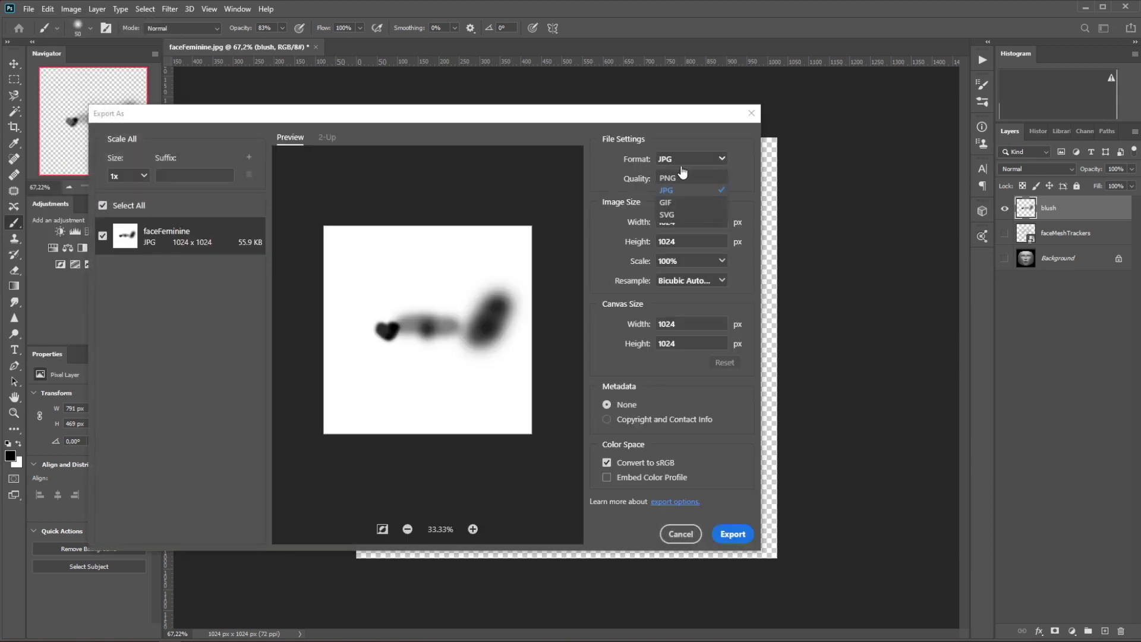
click(680, 178)
key(Escape)
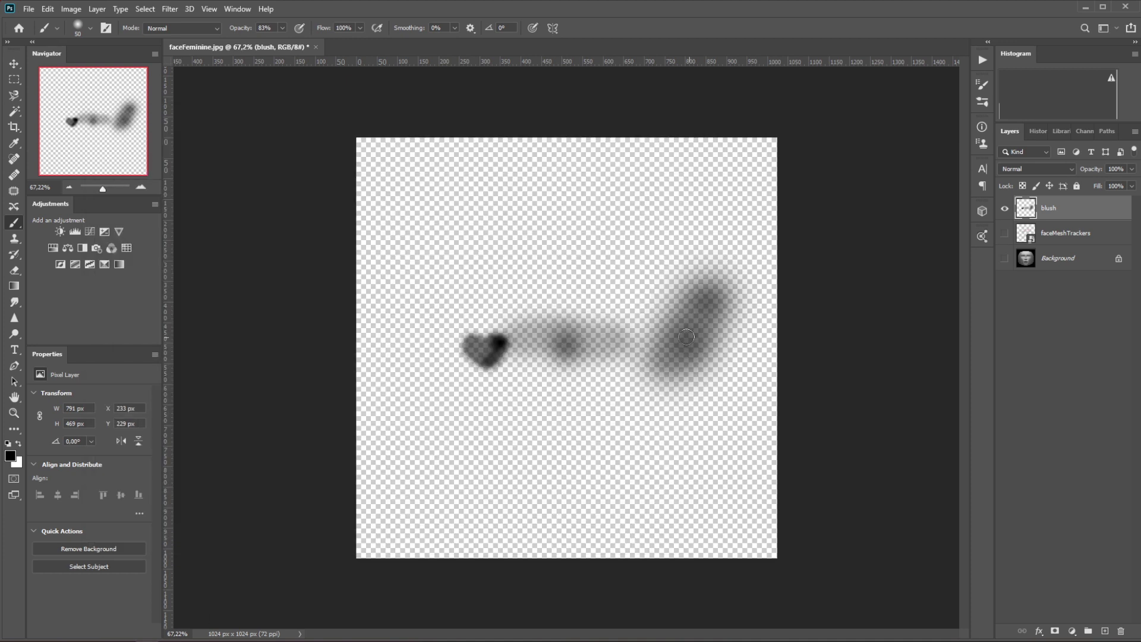
- Hide the blush layer and show the faceMeshTrackers and Background layers
click(1004, 208)
click(1004, 233)
click(1005, 258)
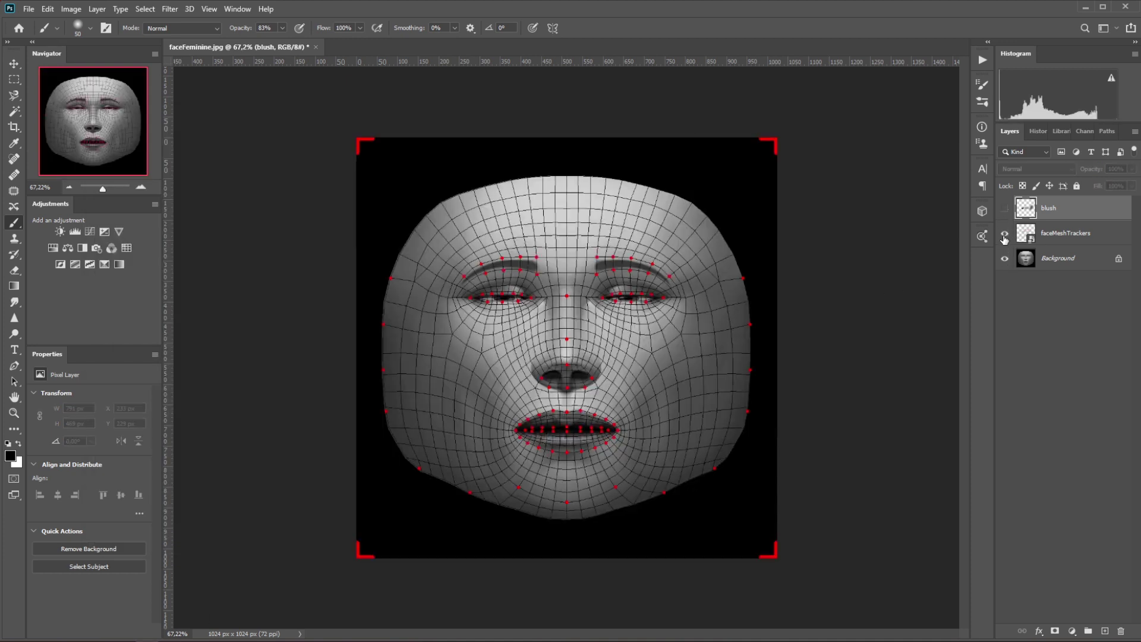
scroll(547, 325, up, 10)
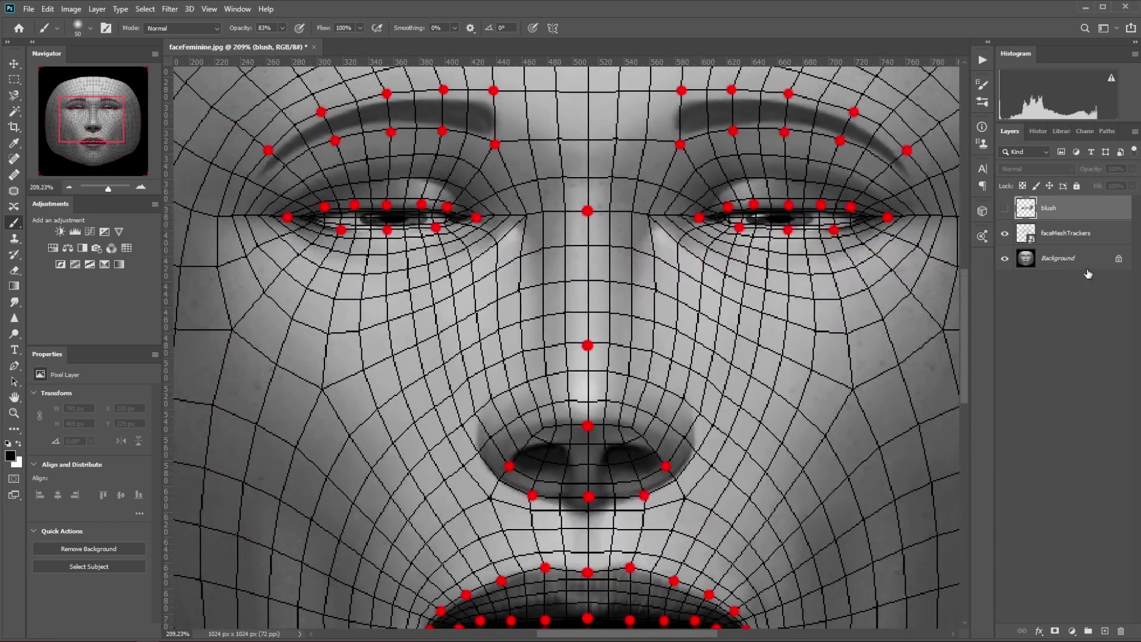
- Delete the old blush layer, add a new empty layer, and enlarge the brush
key(Delete)
scroll(866, 332, down, 4)
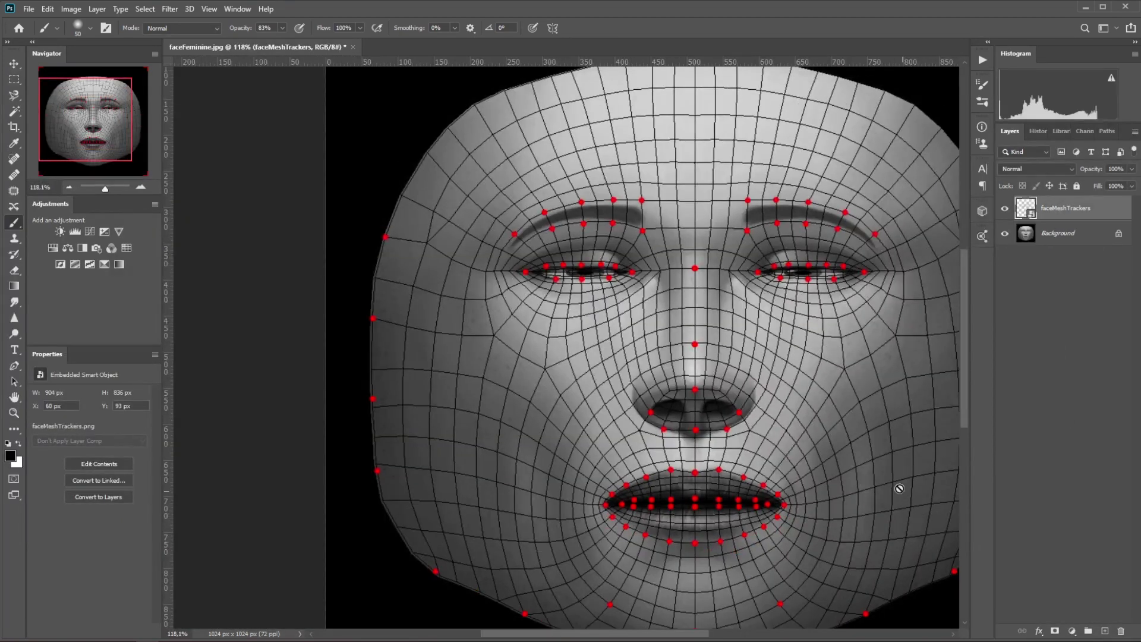
scroll(624, 634, right, 3)
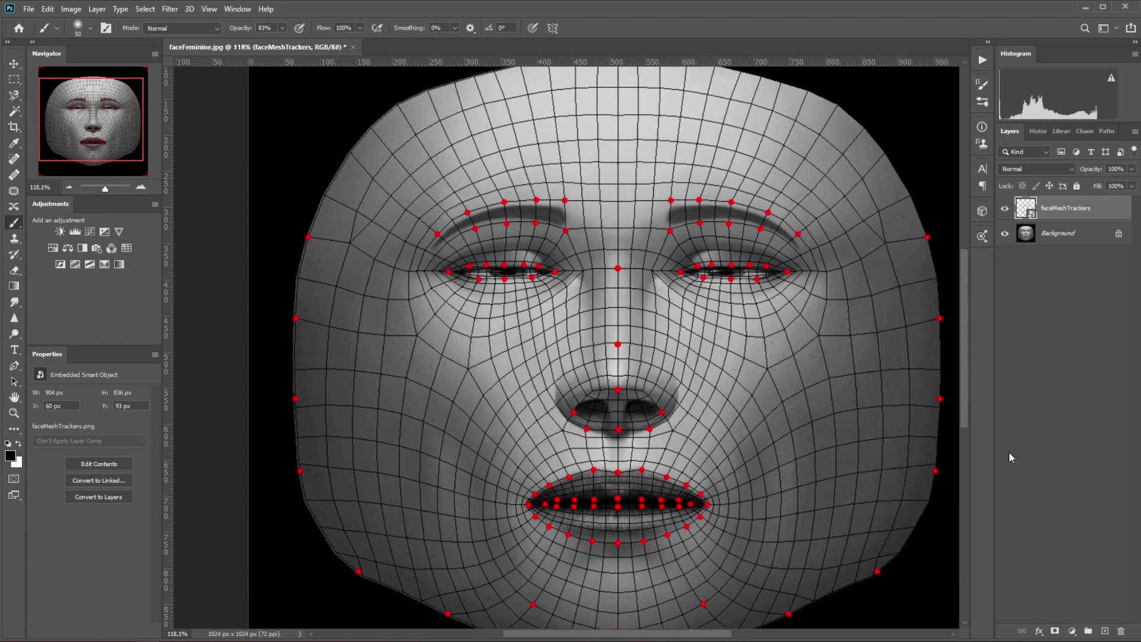
click(1105, 632)
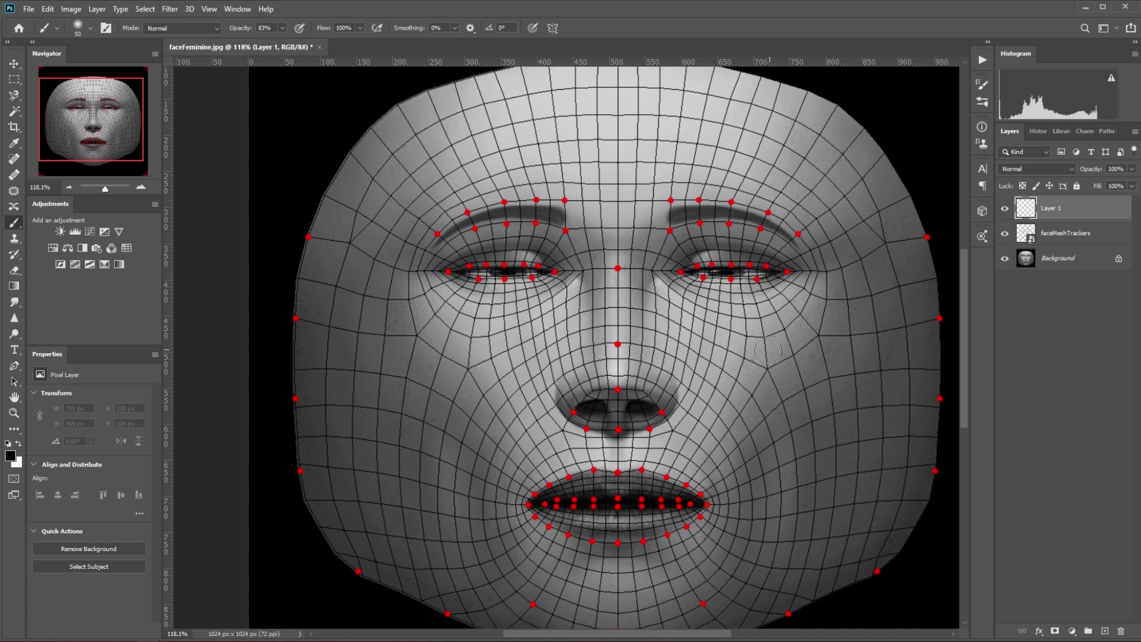
key(])
key(])
key(])
key(])
key(])
key(])
key(])
- Paint a soft dark blush on the right cheek and copy it onto Layer 2
mouse_move(769, 351)
mouse_down()
mouse_move(767, 333)
mouse_move(828, 301)
mouse_move(777, 373)
mouse_up()
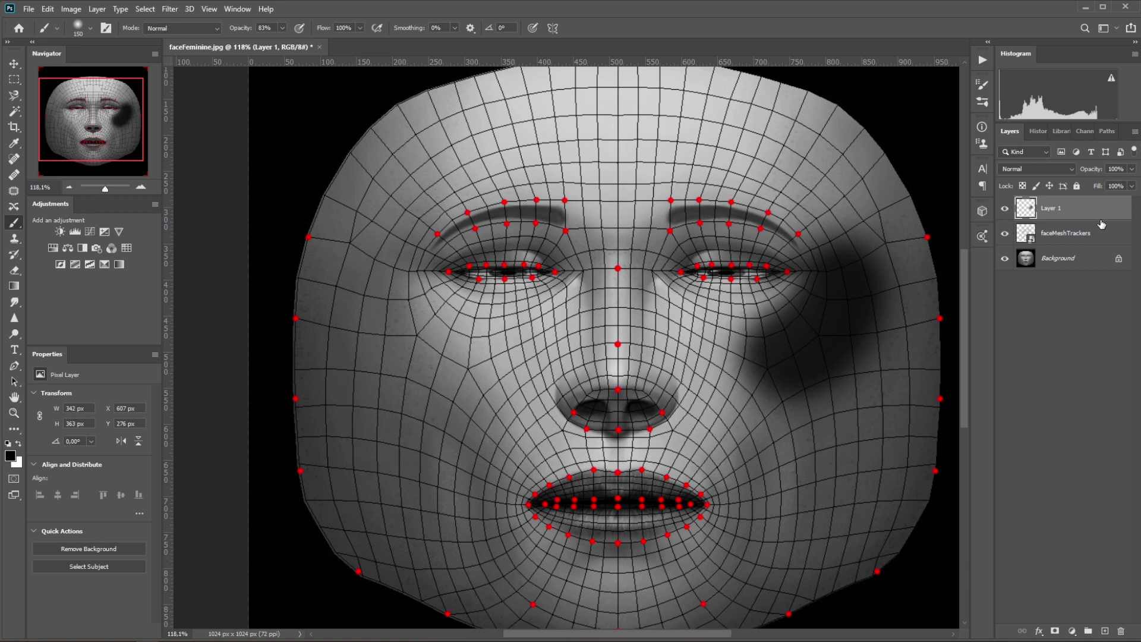
key(ctrl+v)
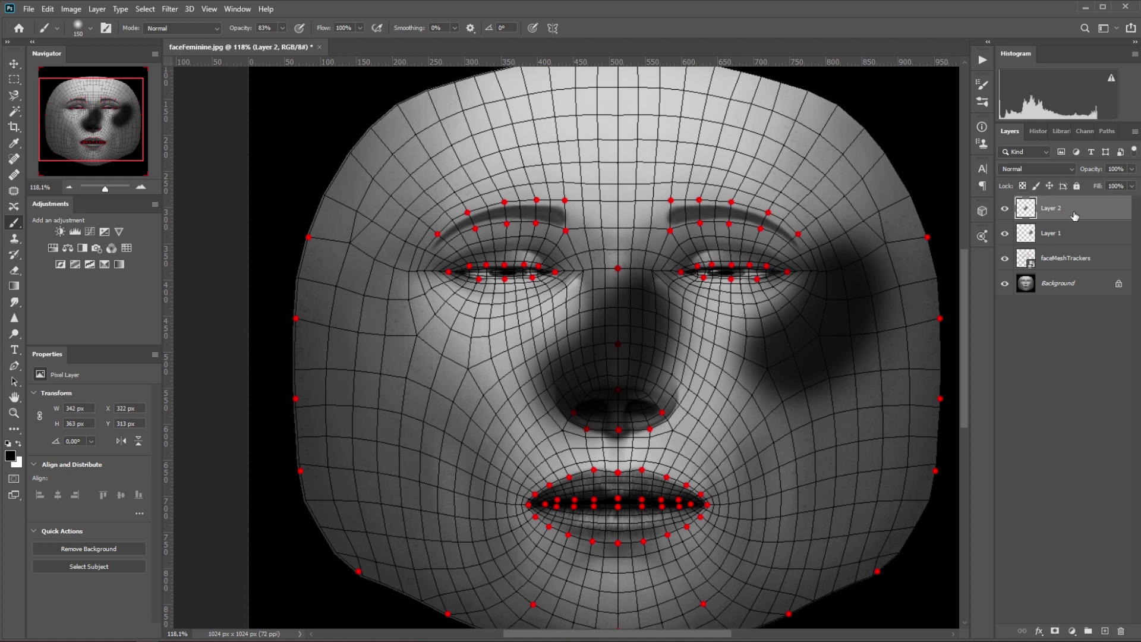
- Move the copied blush to the left cheek, flip it horizontally, and position it symmetrically
key(v)
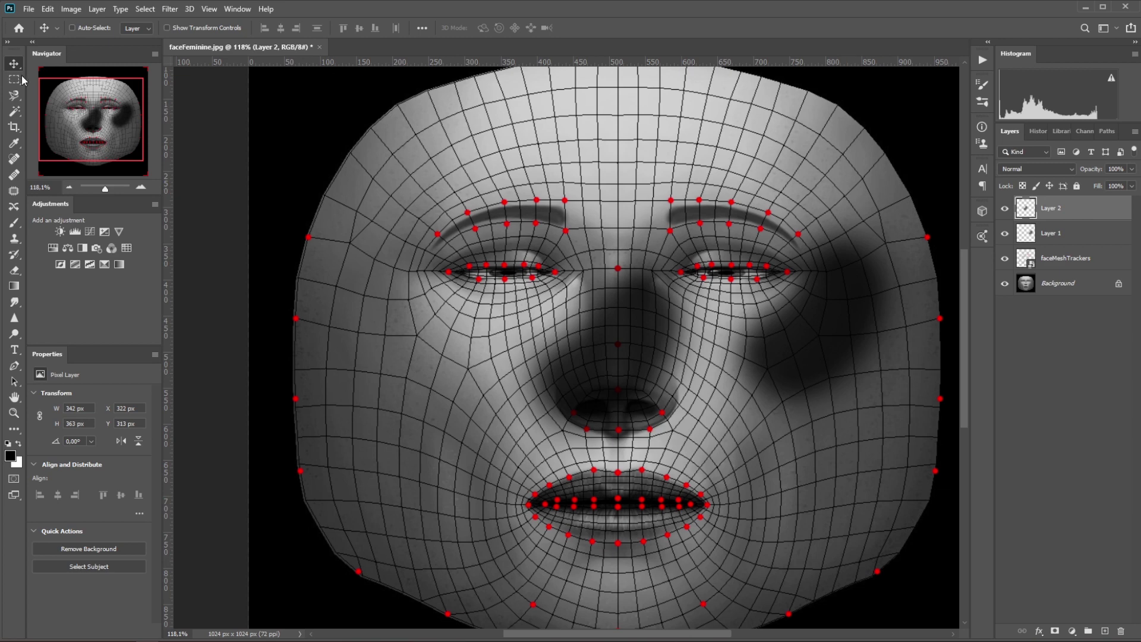
drag(751, 371, 504, 388)
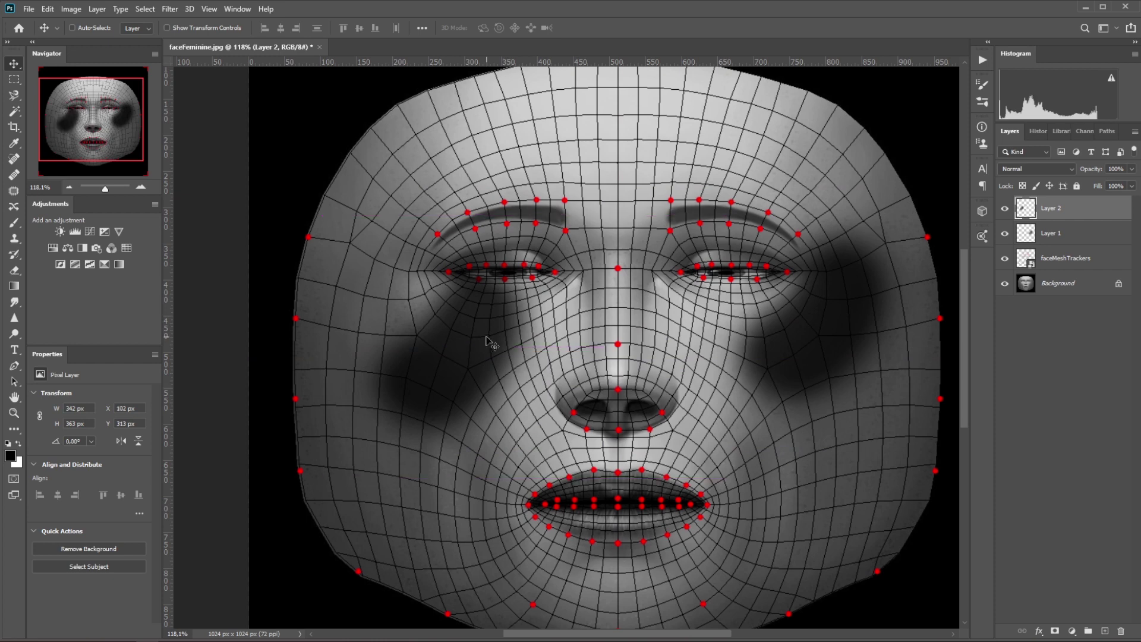
key(ctrl+t)
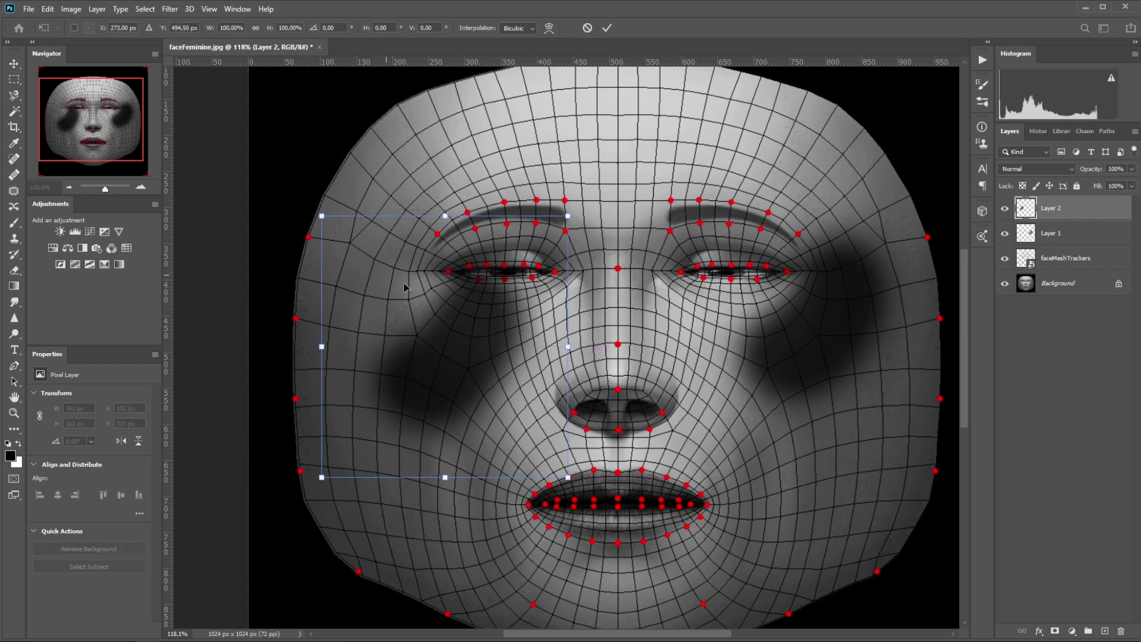
right_click(478, 334)
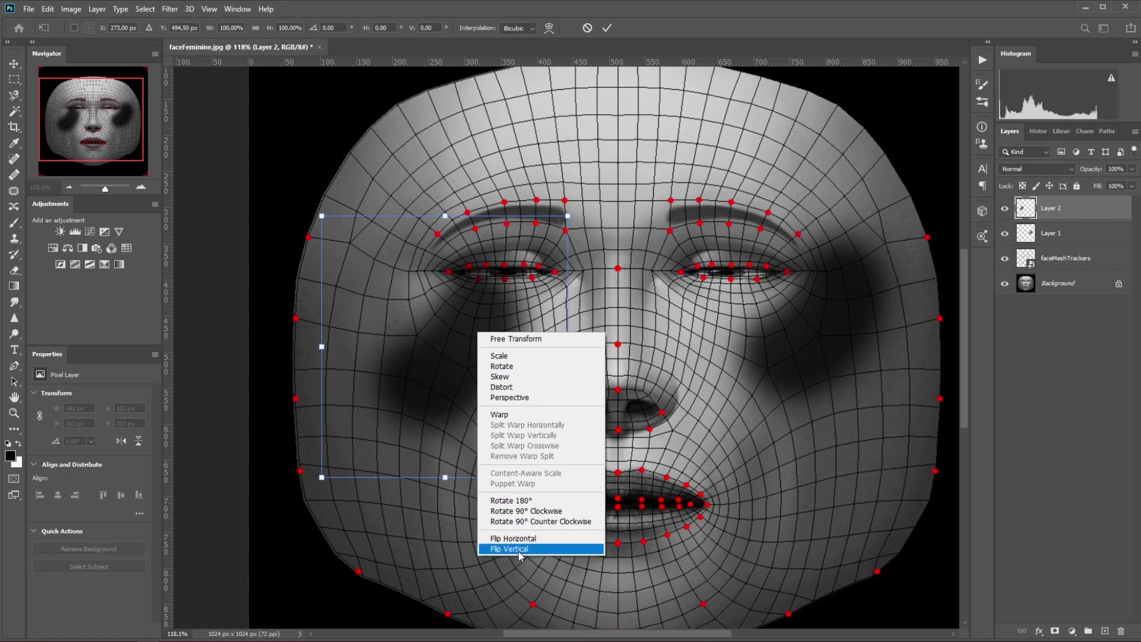
click(532, 539)
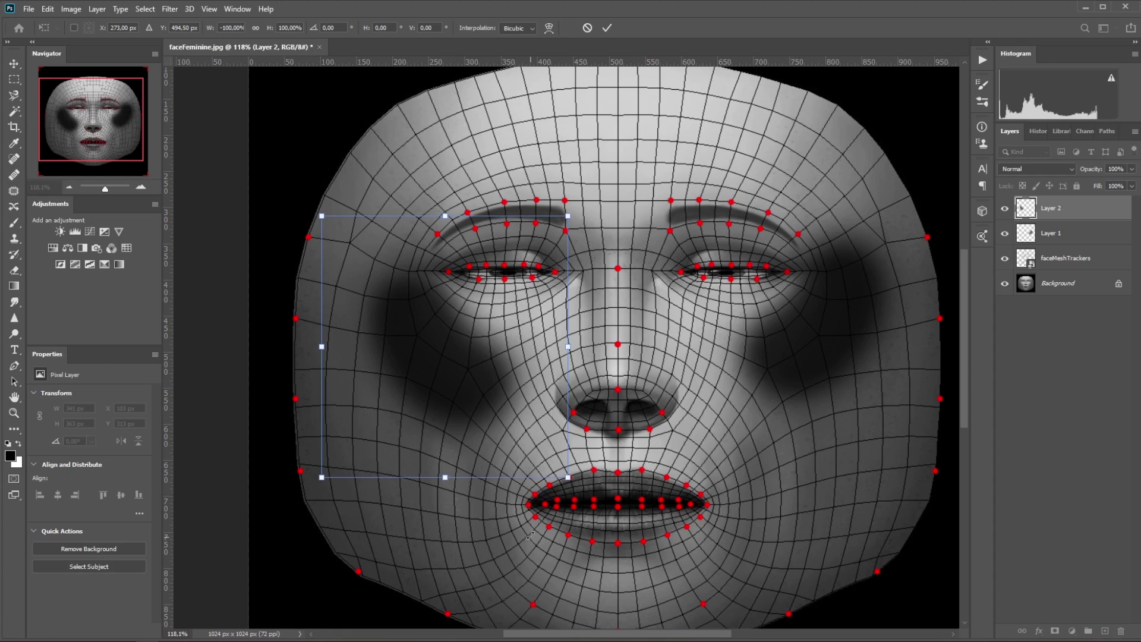
drag(446, 364, 425, 337)
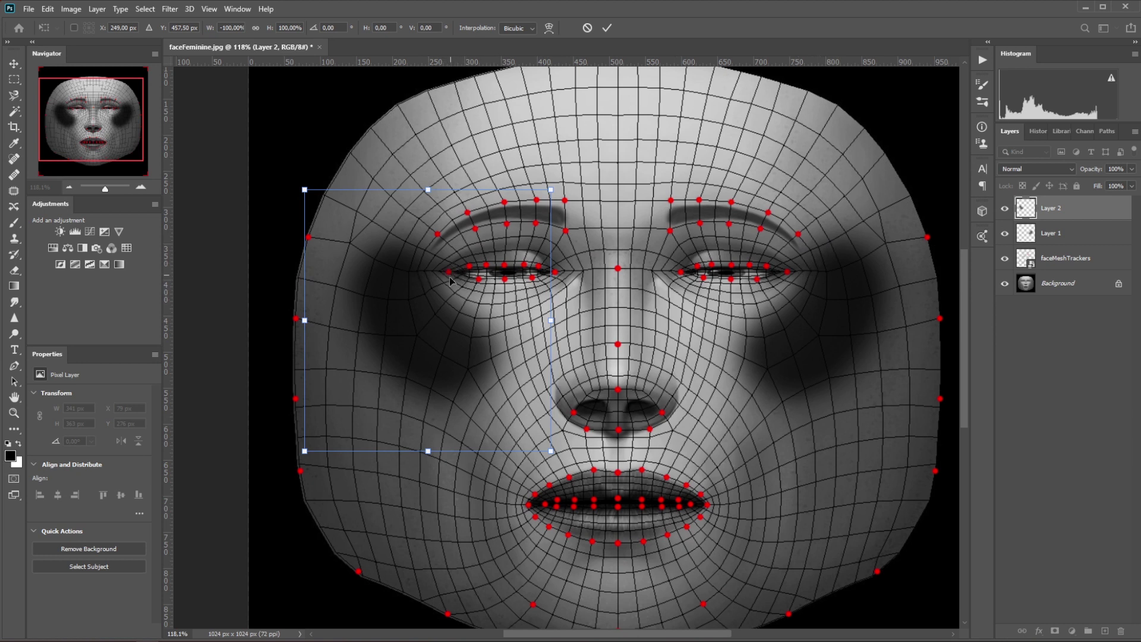
key(Left)
key(Left)
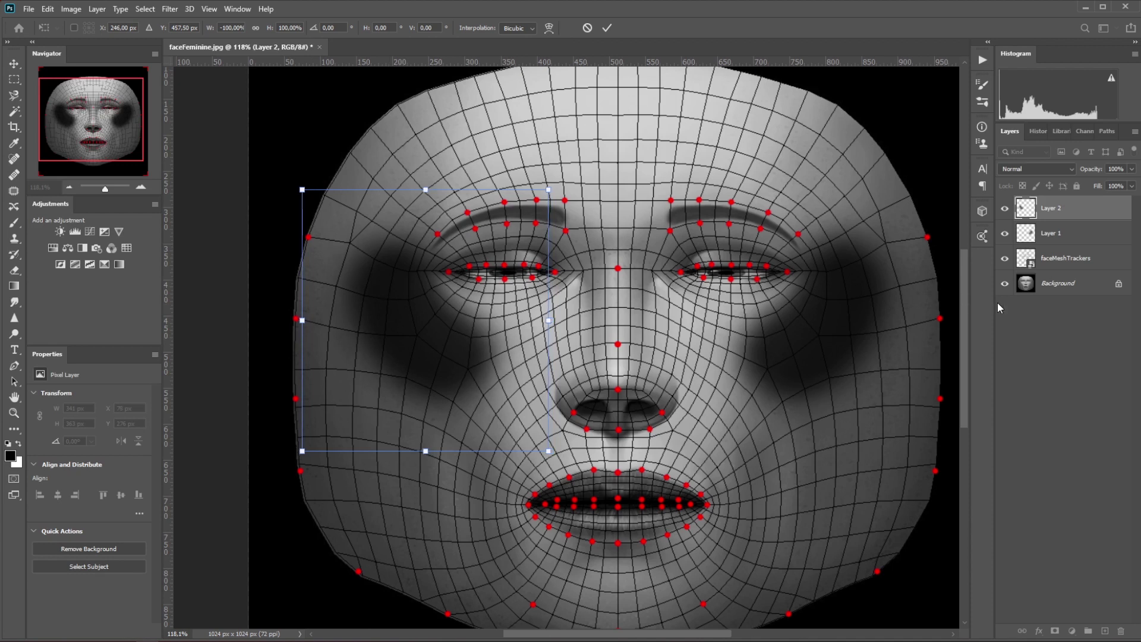
click(1050, 315)
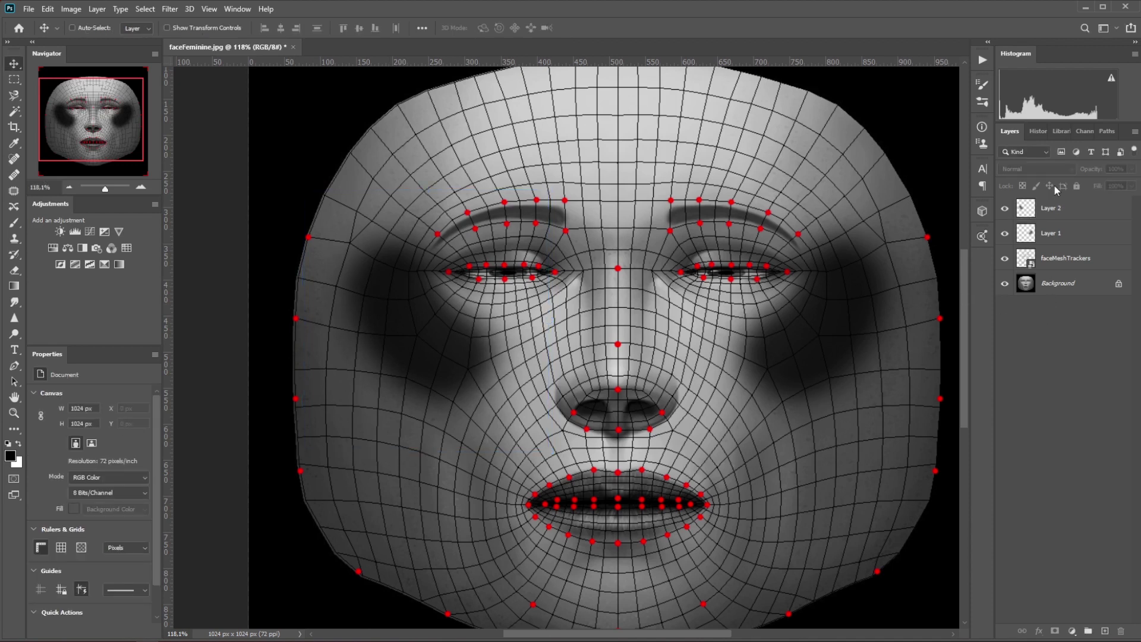
- Show the guides and hide the Background and faceMeshTrackers layers
key(ctrl+semicolon)
click(1005, 283)
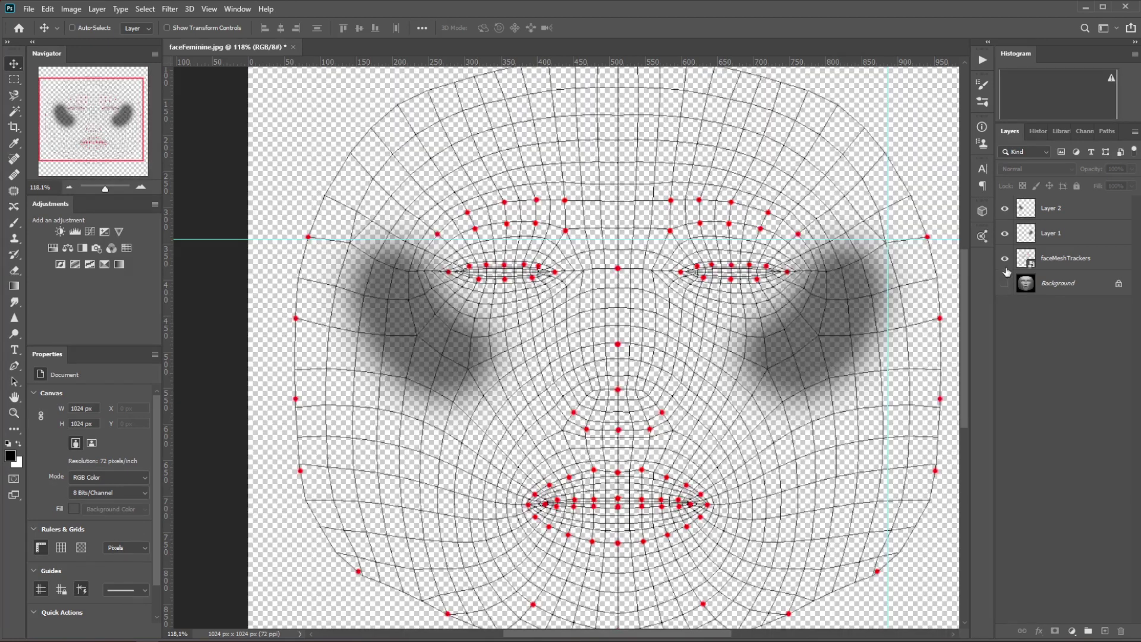
click(1005, 259)
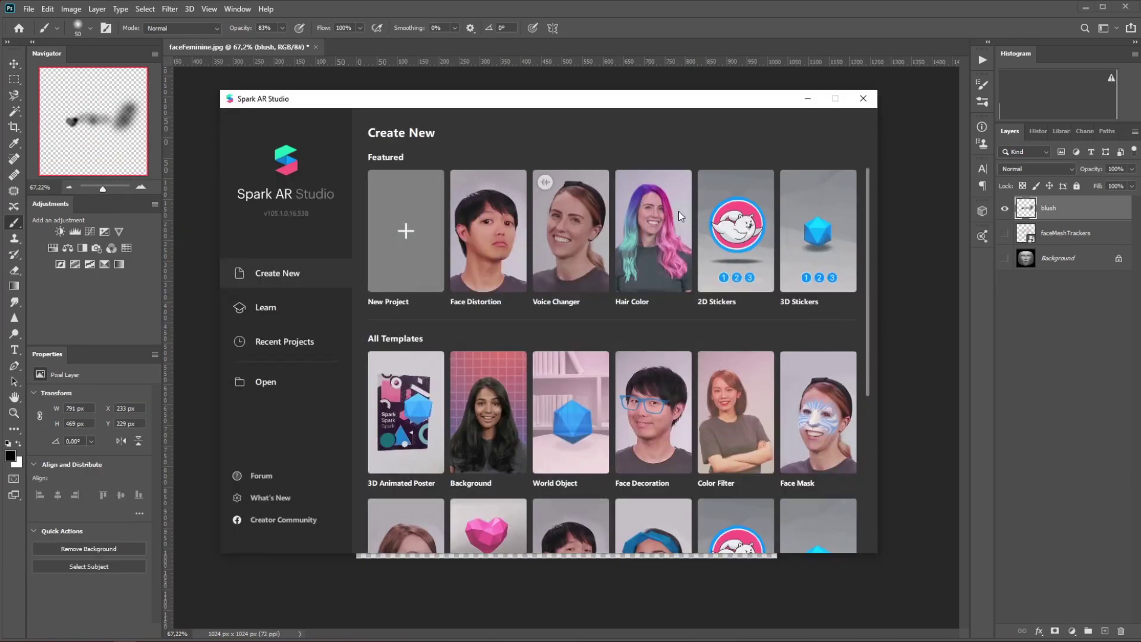
- Create a blank Spark AR project and switch the simulator to a different face video
click(420, 258)
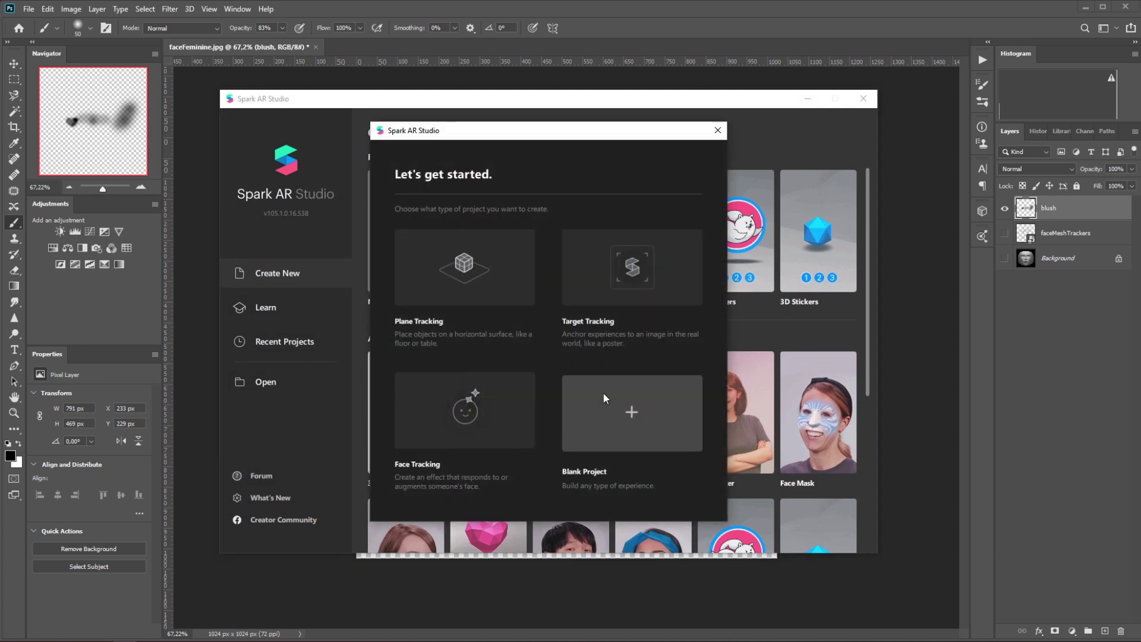
click(604, 394)
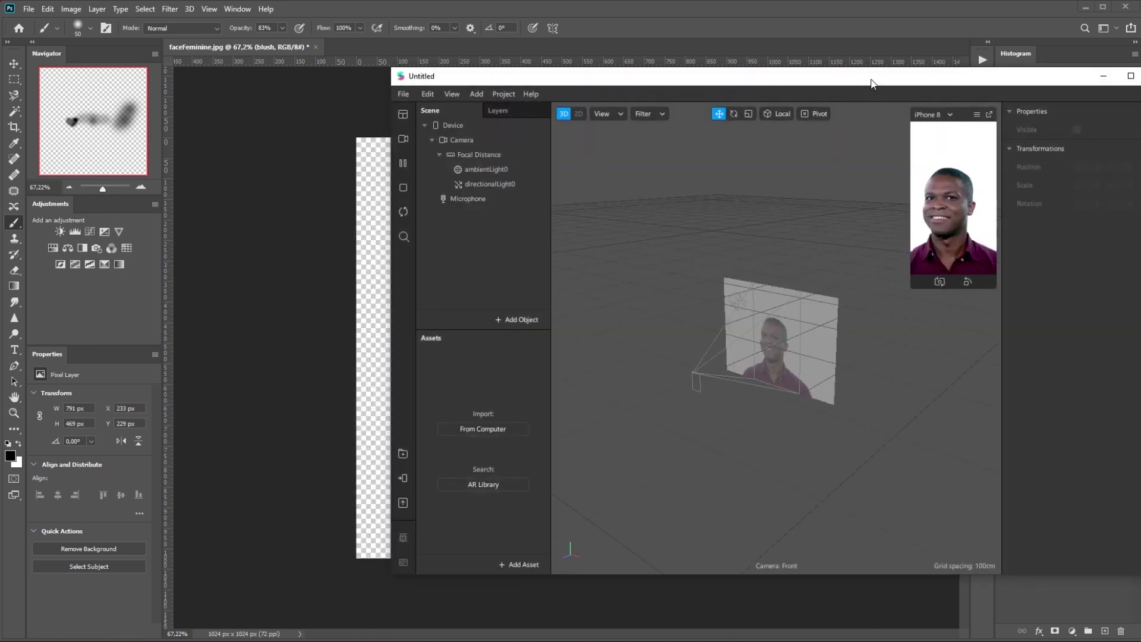
drag(874, 78, 663, 101)
click(195, 161)
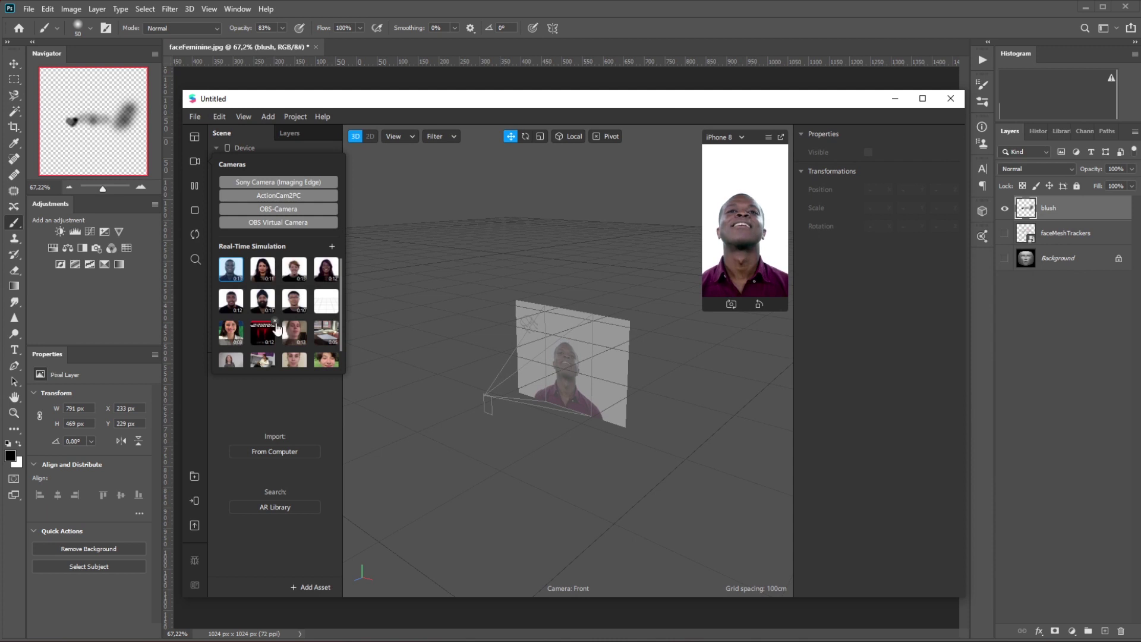
click(295, 362)
- Enlarge the phone preview and resize the Spark AR window, then maximize it
drag(703, 311, 629, 404)
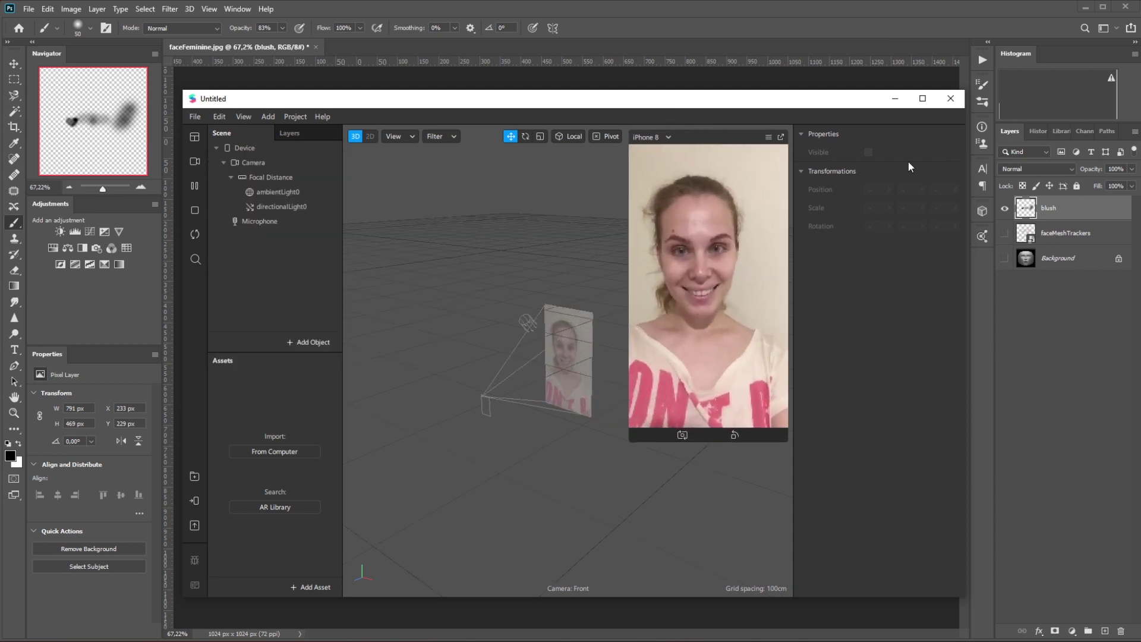
drag(856, 105, 818, 61)
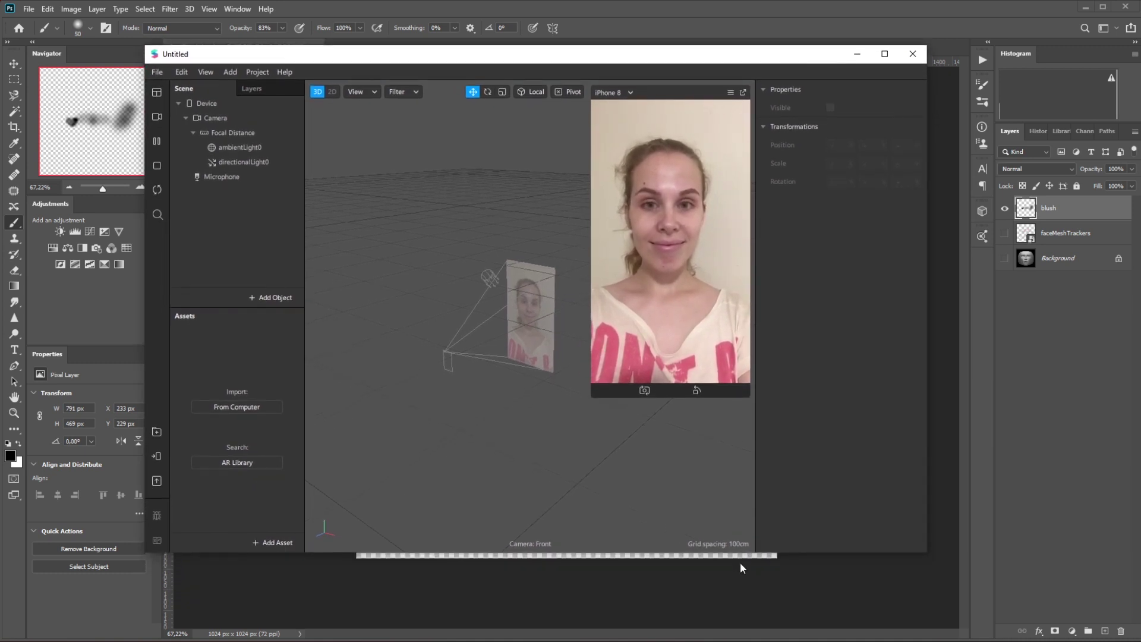
drag(797, 554, 797, 624)
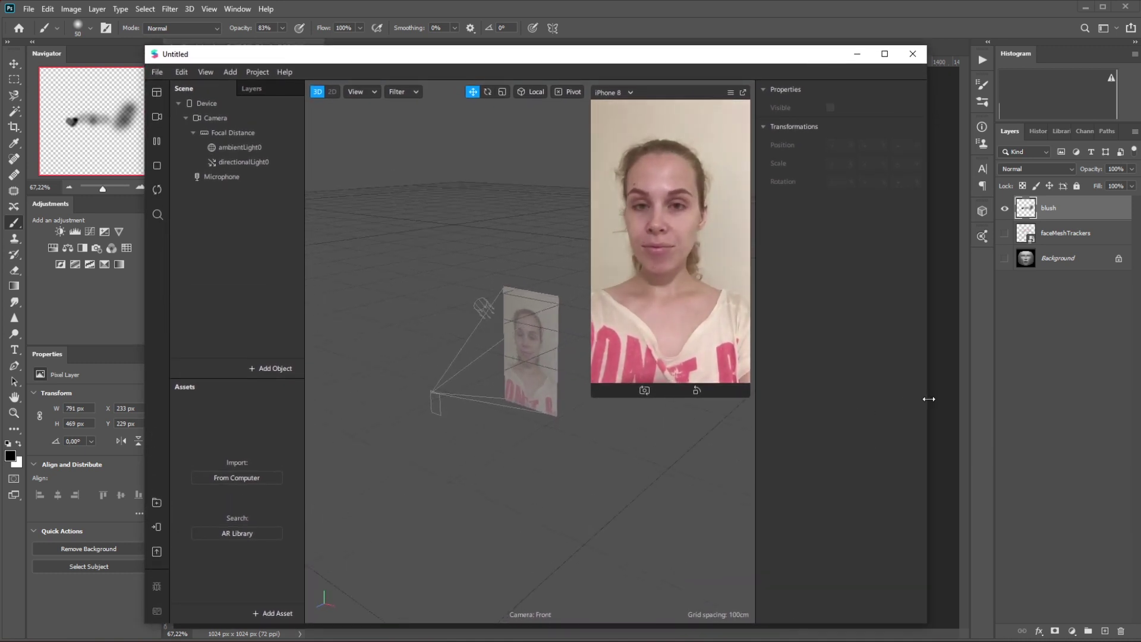
drag(927, 398, 972, 405)
drag(524, 47, 517, 6)
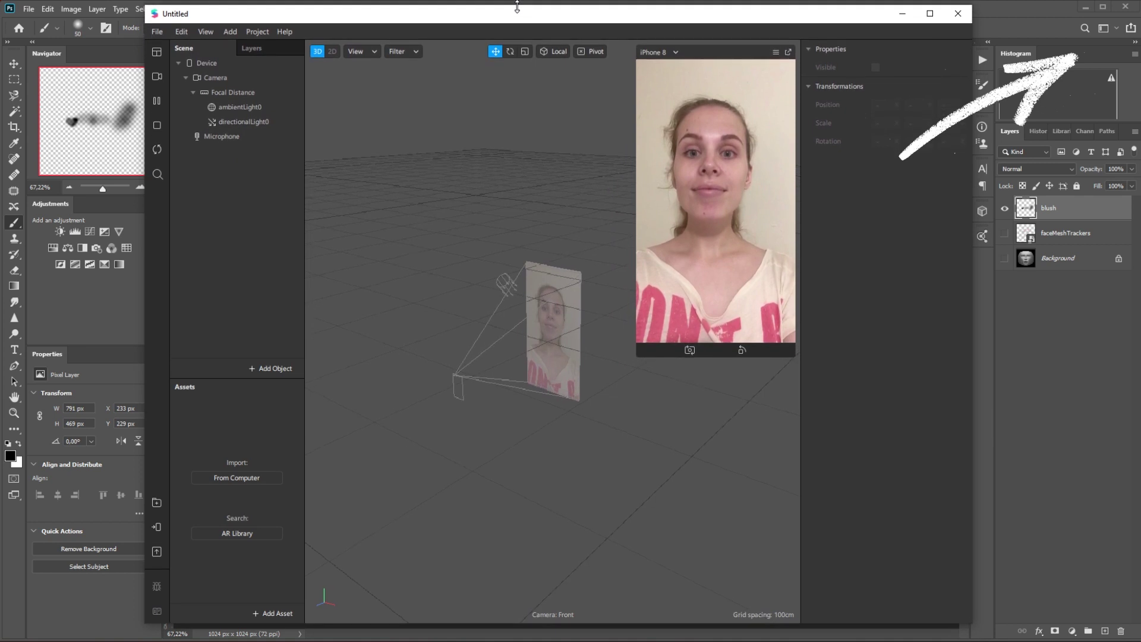
click(934, 17)
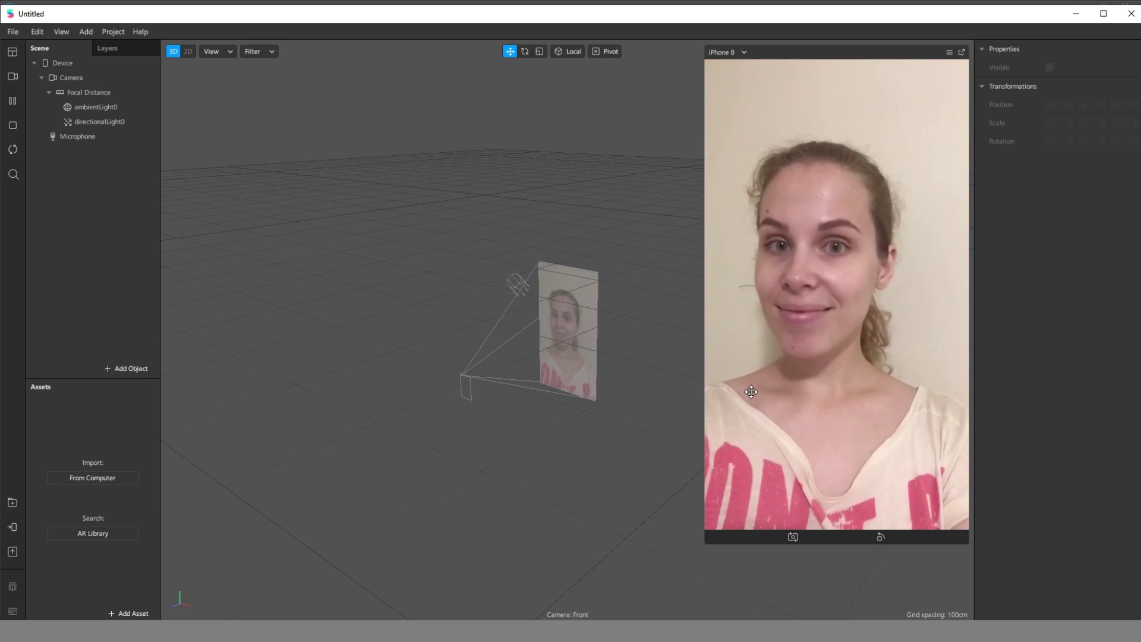
- Insert a Face Mesh found by searching 'face' and give it a new material0
click(108, 369)
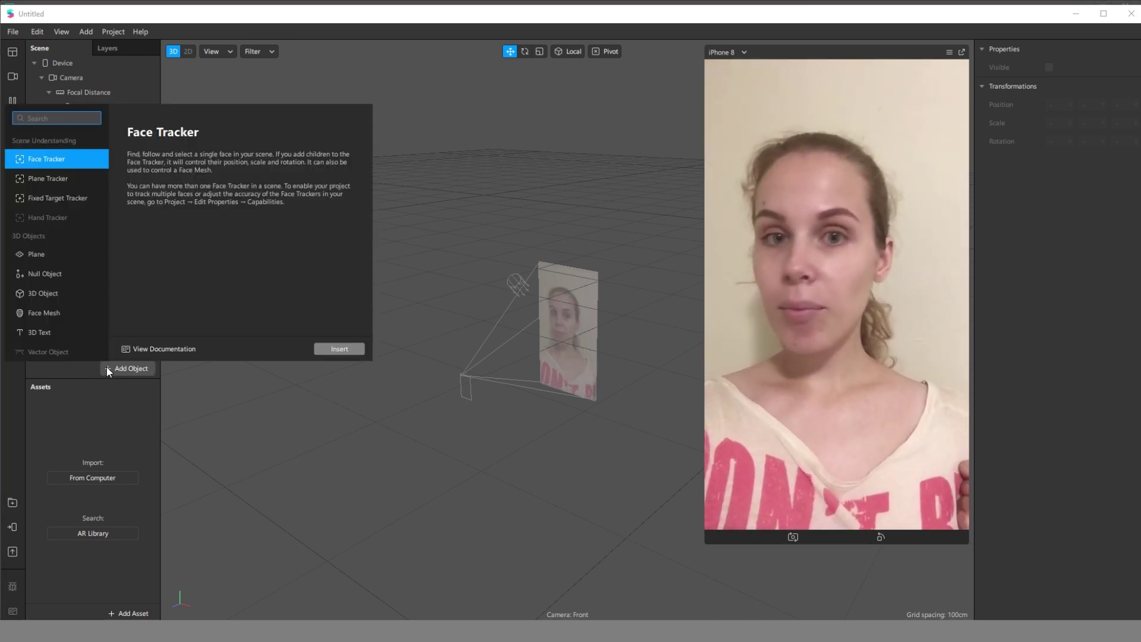
text(face)
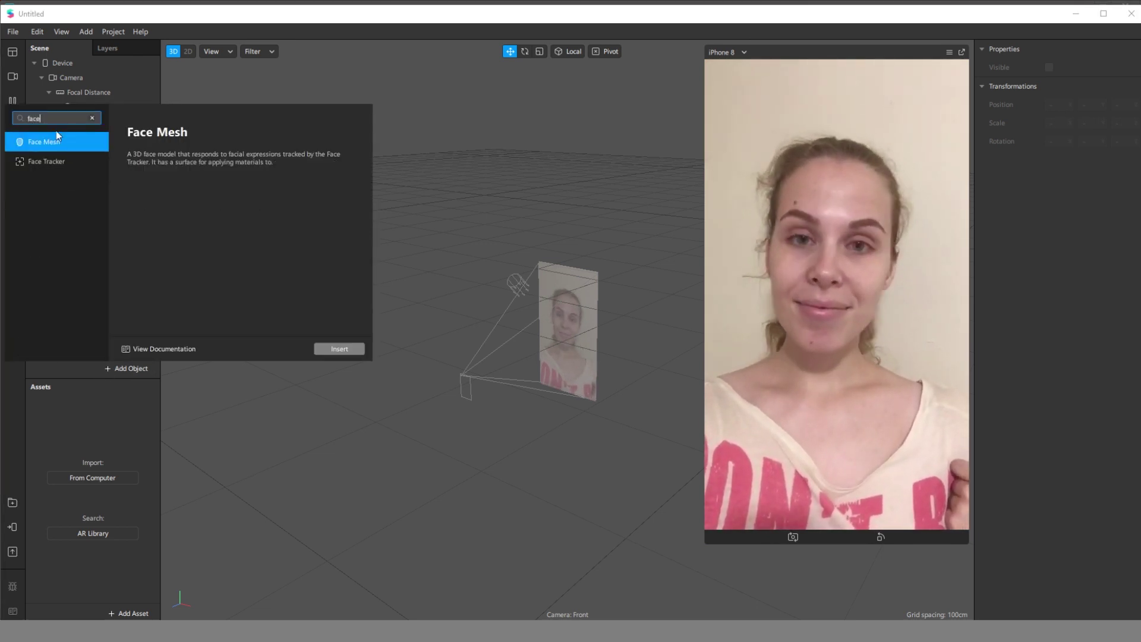
click(328, 350)
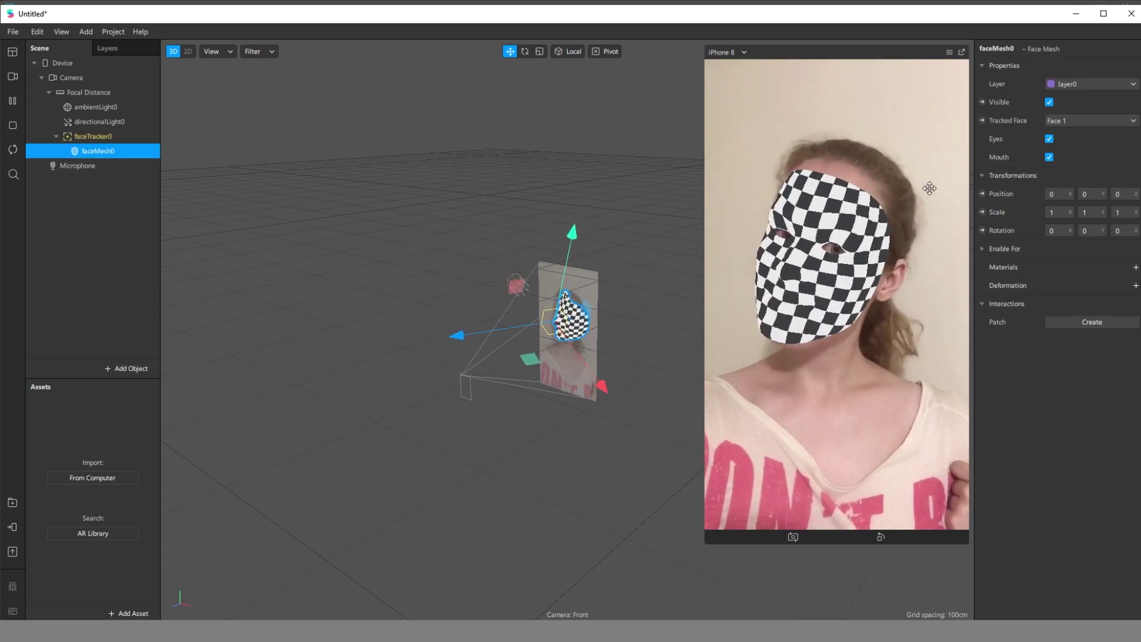
click(1135, 268)
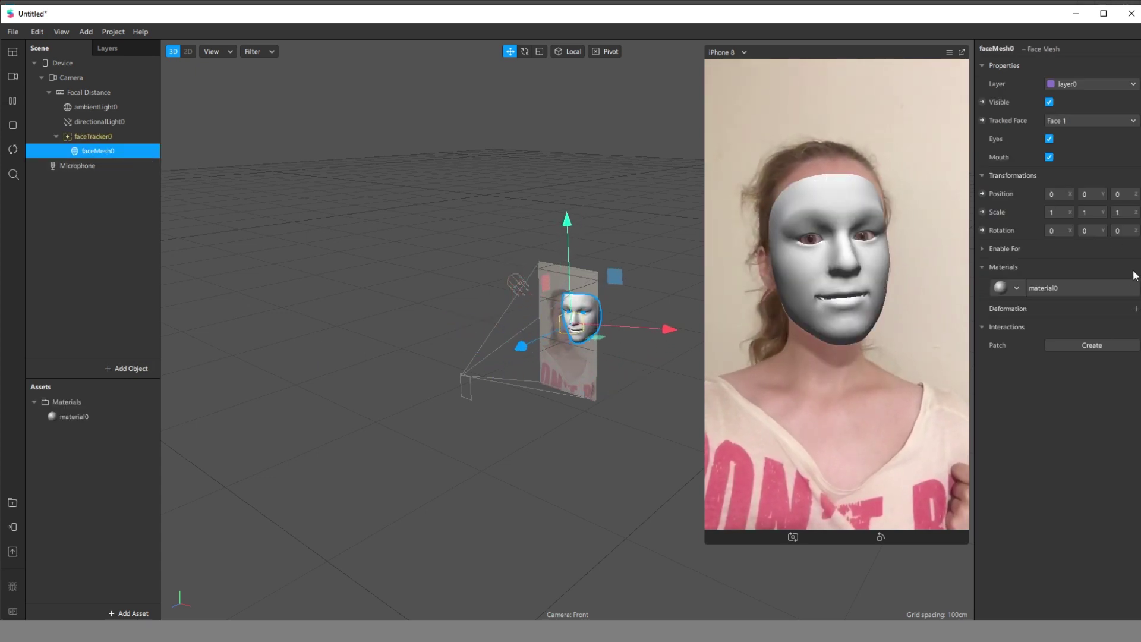
click(72, 418)
click(1056, 65)
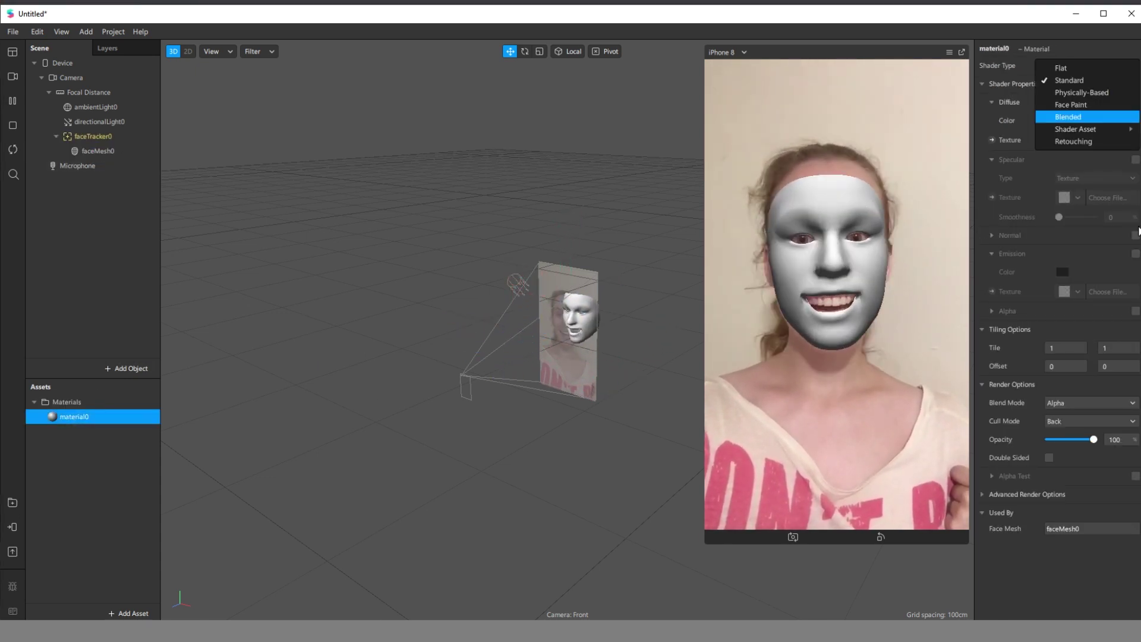
- Switch material0 to the Flat shader and enable Alpha using the blush_k (1) texture
click(1058, 67)
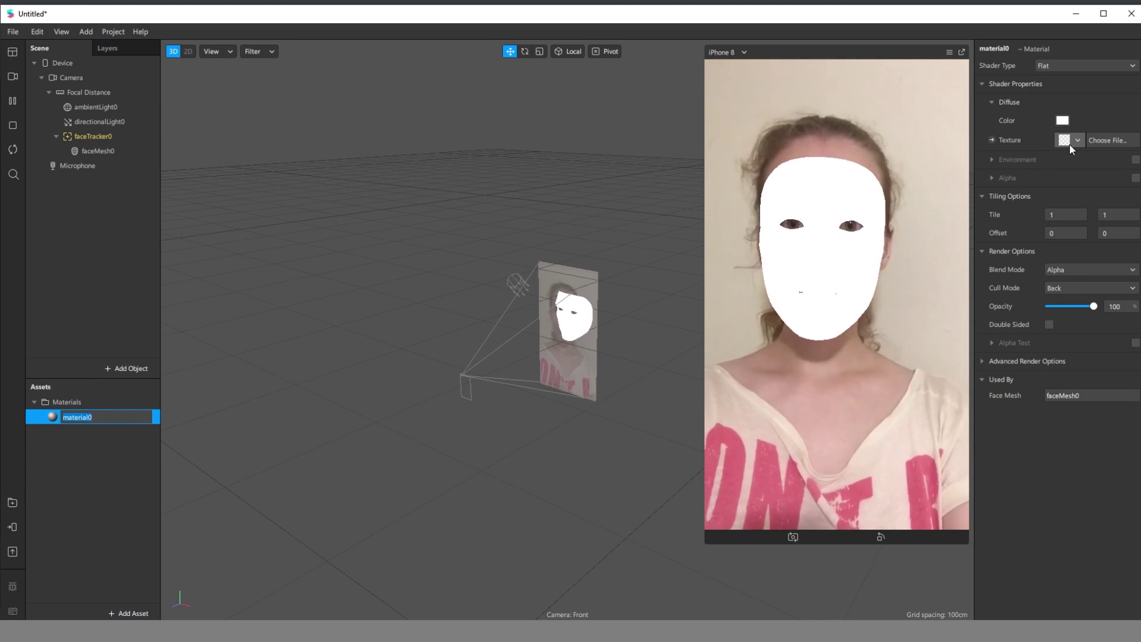
click(1010, 148)
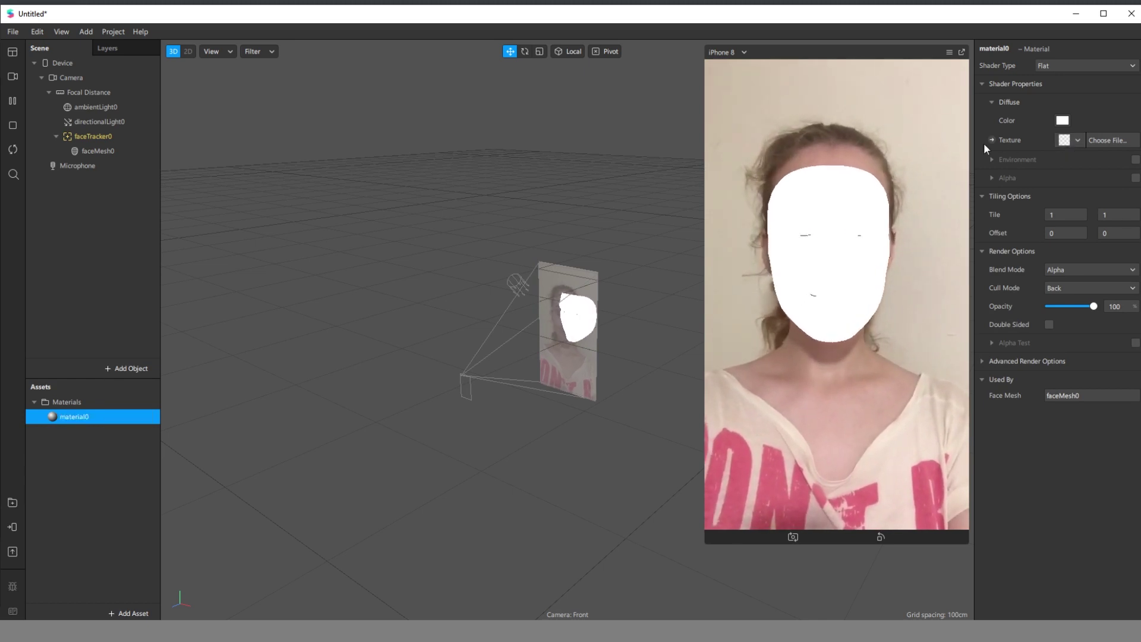
click(991, 178)
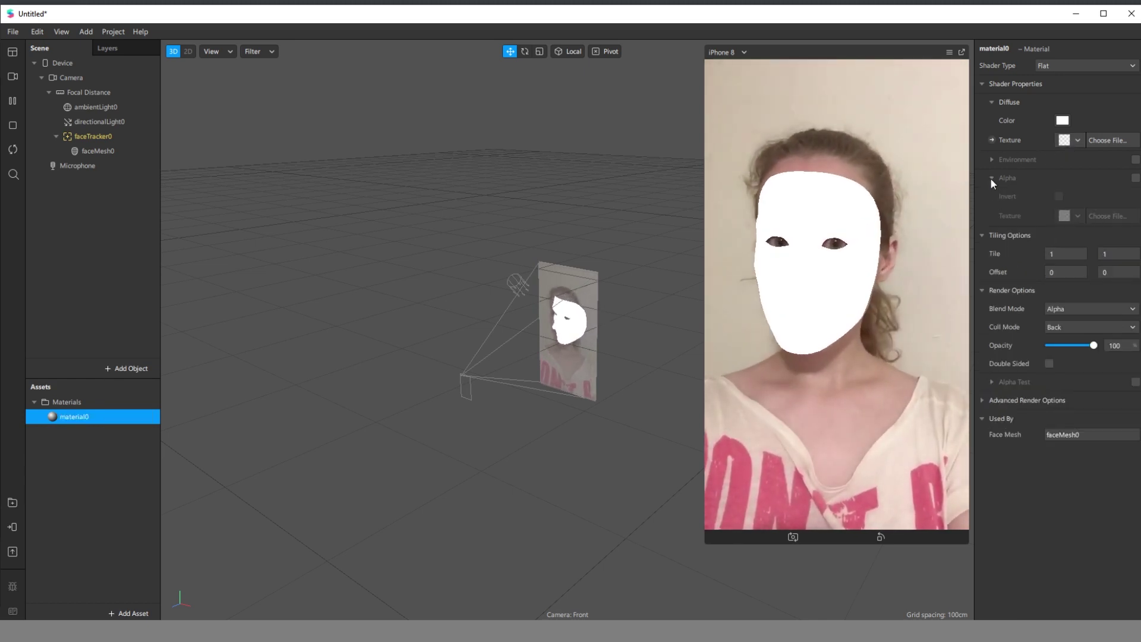
click(1135, 177)
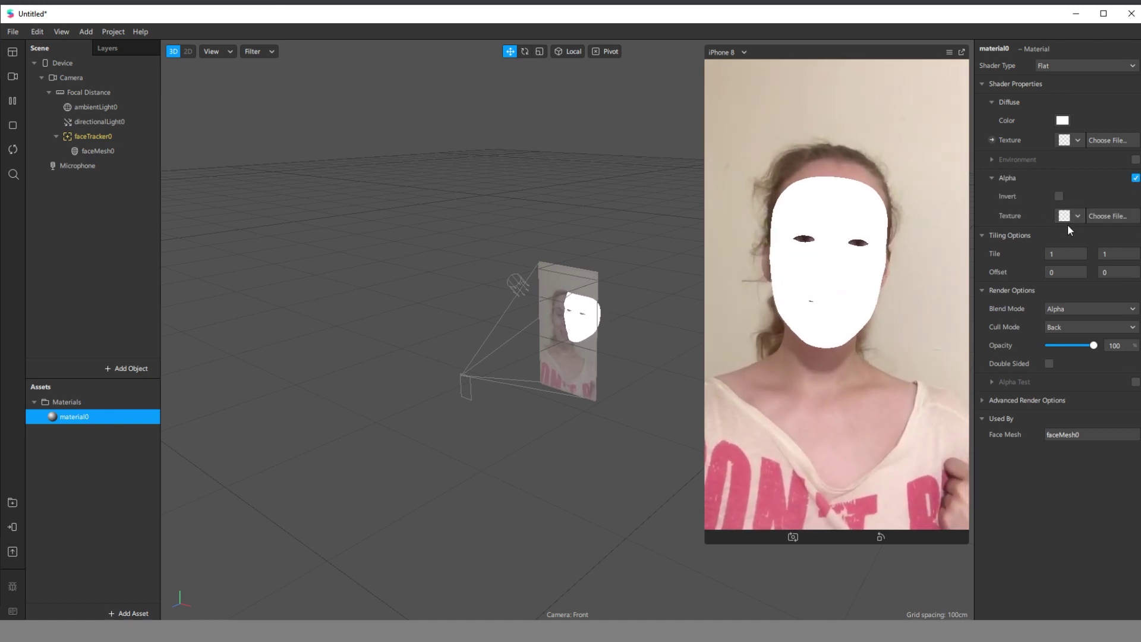
click(1073, 215)
click(1082, 252)
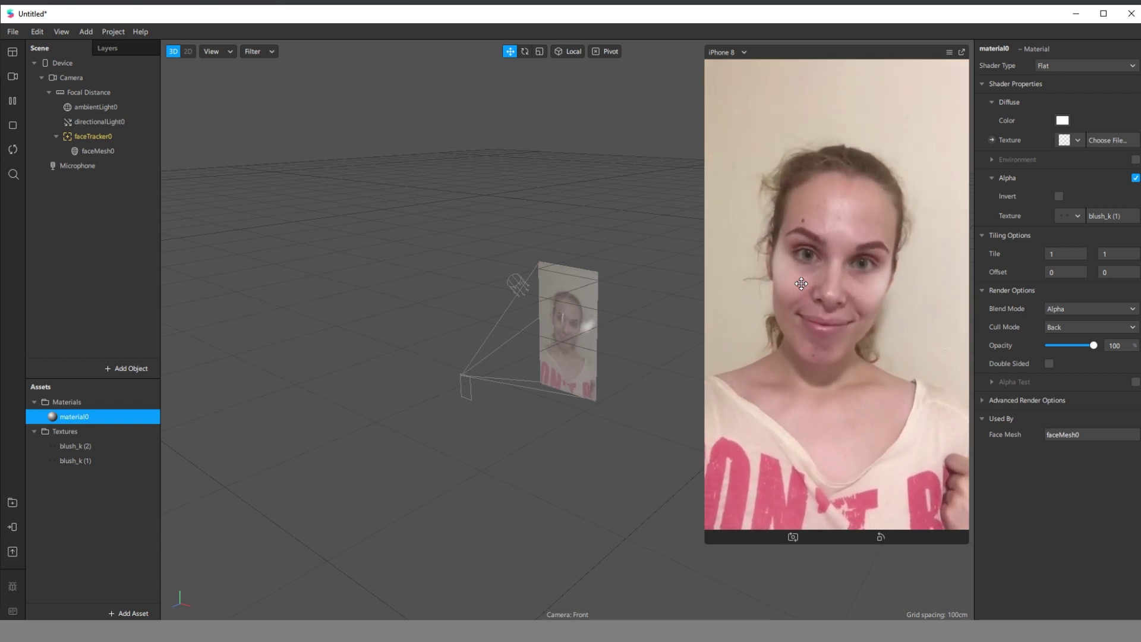
- Tint material0's diffuse color pink and lower its opacity to 42%
click(1062, 120)
mouse_move(777, 265)
mouse_down()
mouse_move(892, 257)
mouse_move(774, 240)
mouse_move(783, 245)
mouse_up()
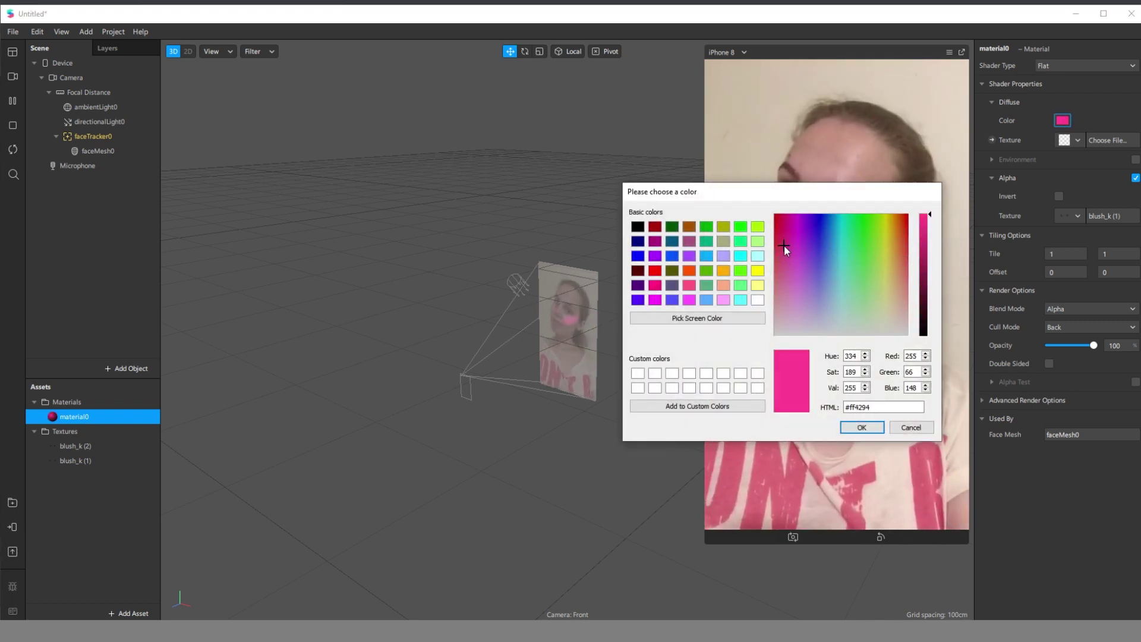
click(862, 427)
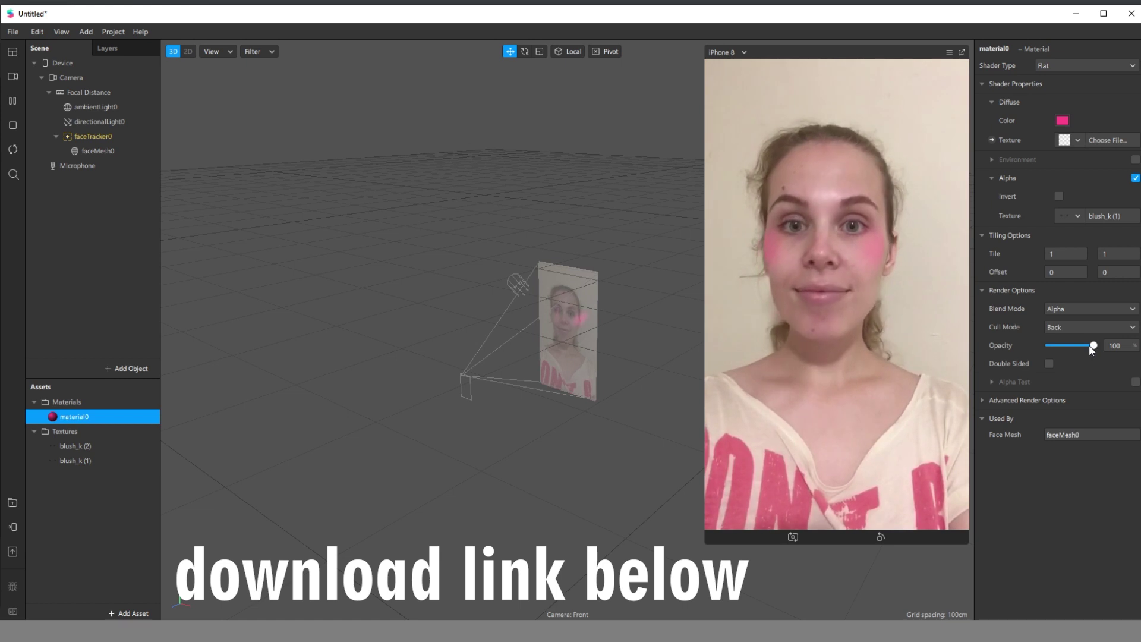
drag(1091, 345, 1067, 352)
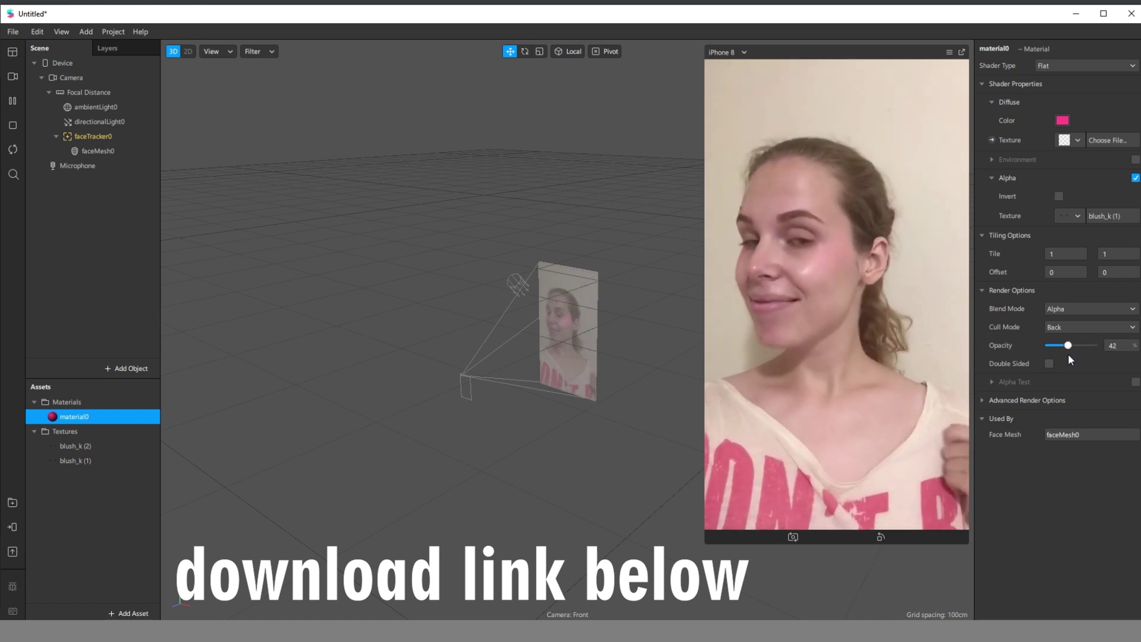
- Make faceMesh0 visible, then return to material0's properties
click(99, 151)
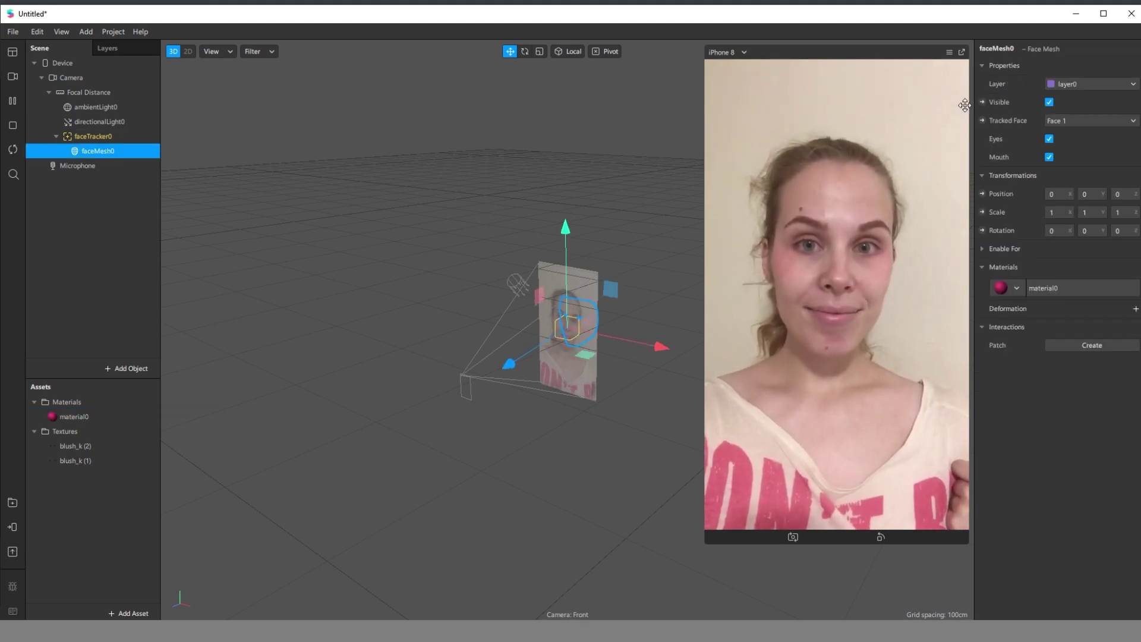
click(1050, 104)
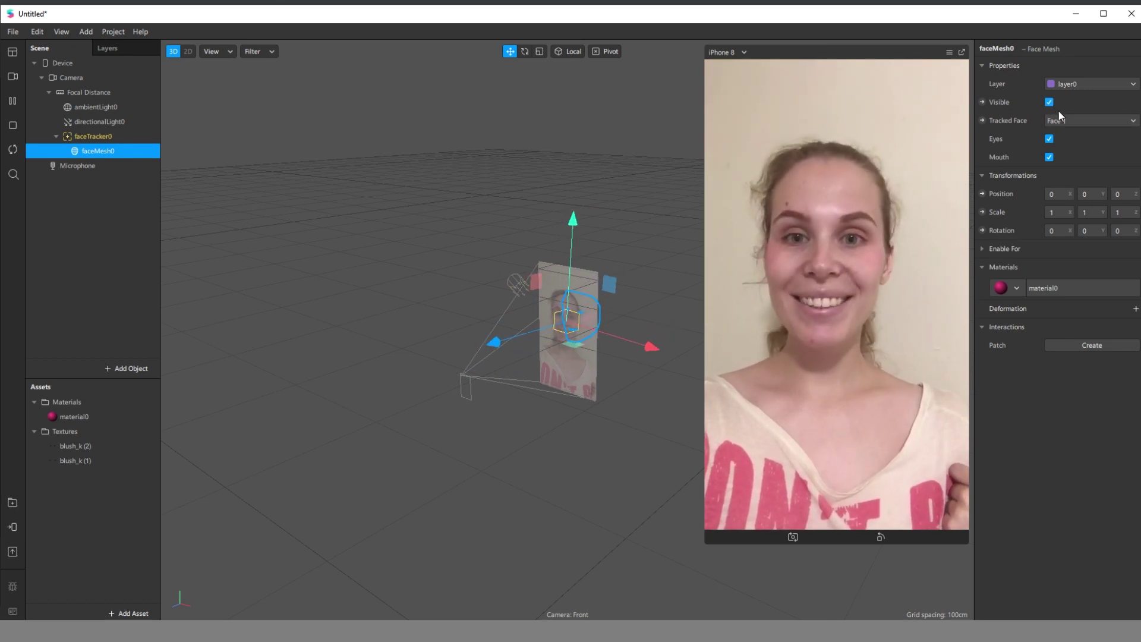
click(83, 416)
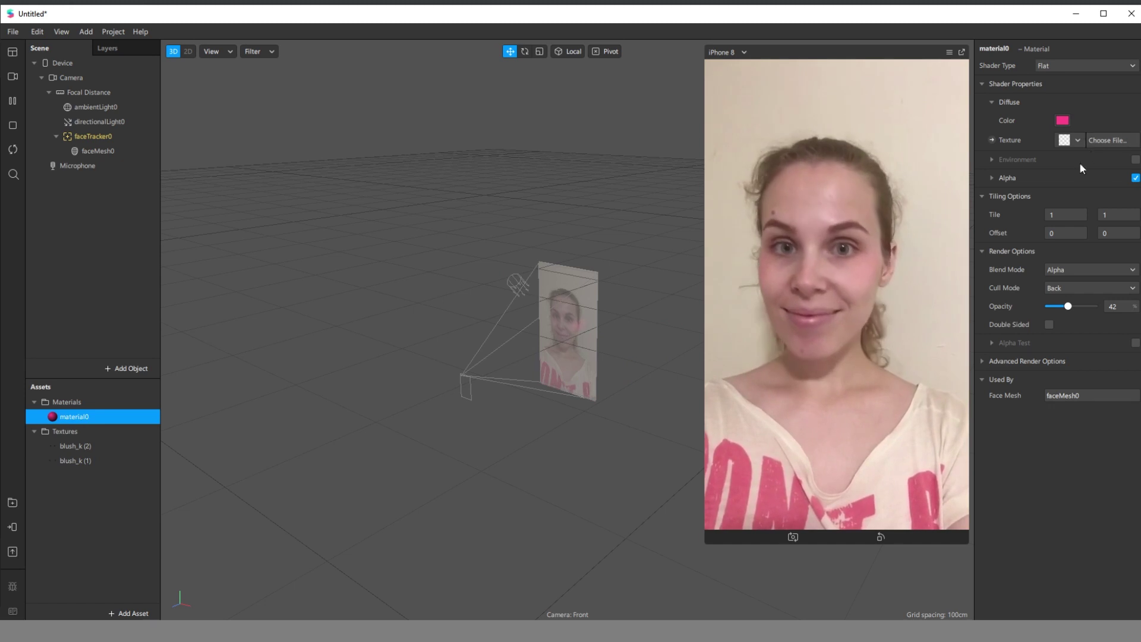
- Set material0's Alpha Texture to blush_k (2)
click(993, 179)
click(1077, 215)
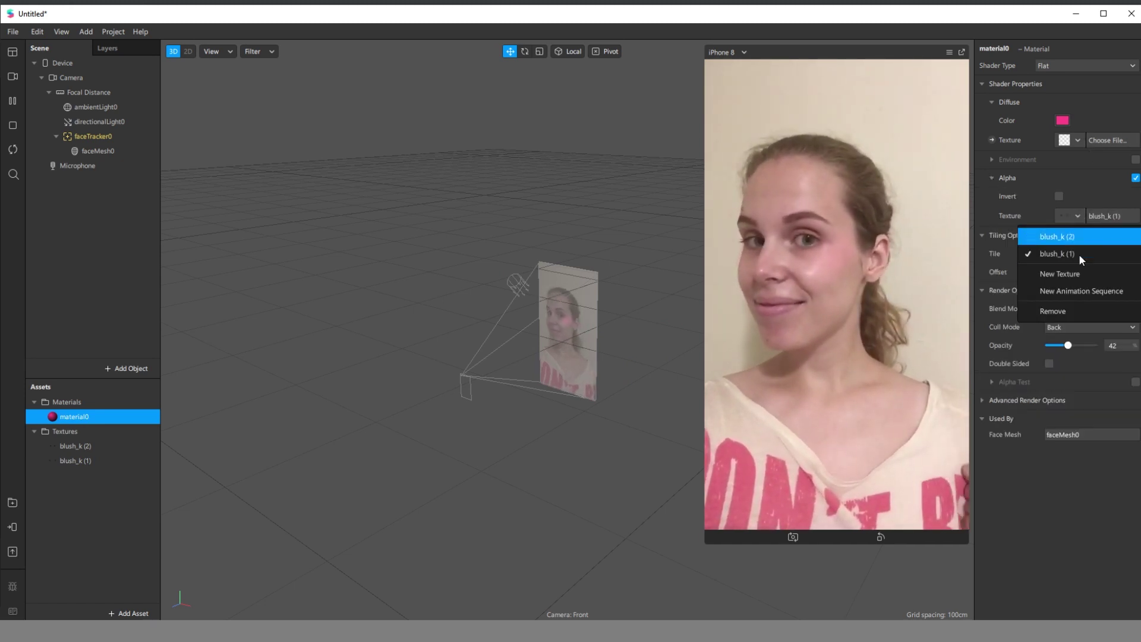
click(1089, 236)
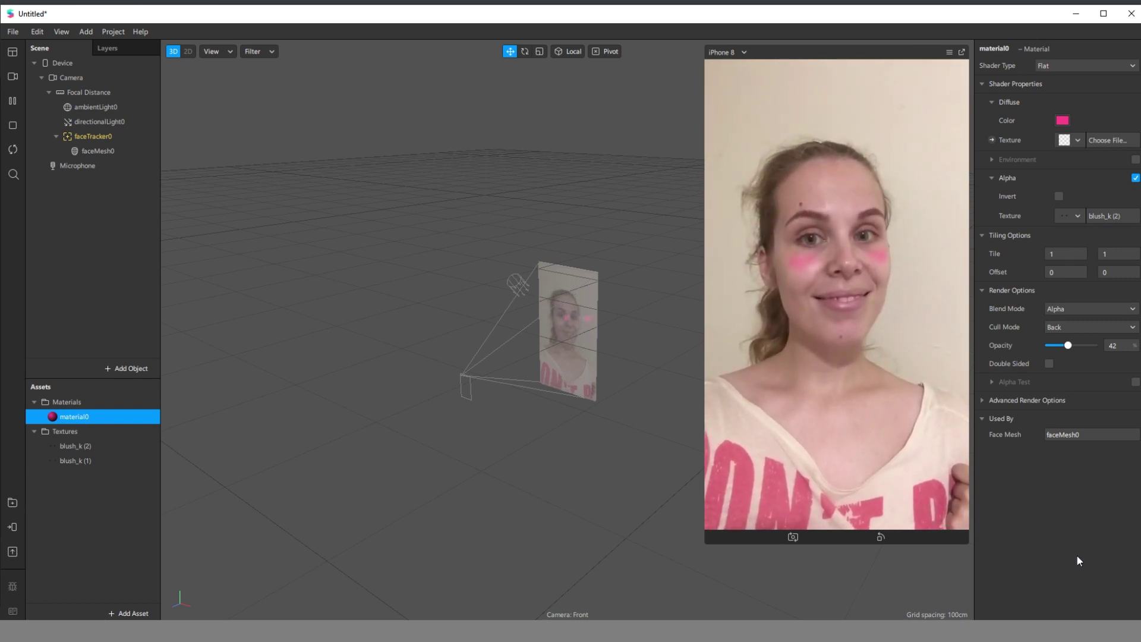
- Change the diffuse color to hot pink and raise opacity to 100%
click(1062, 120)
drag(392, 280, 354, 289)
click(435, 483)
drag(1068, 346, 1096, 372)
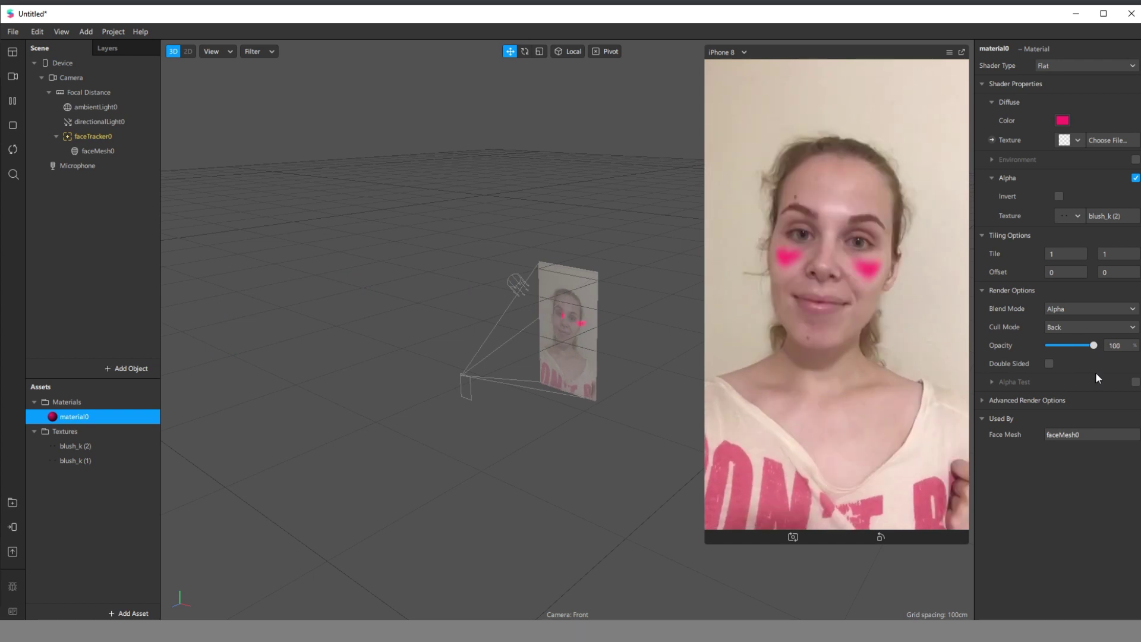